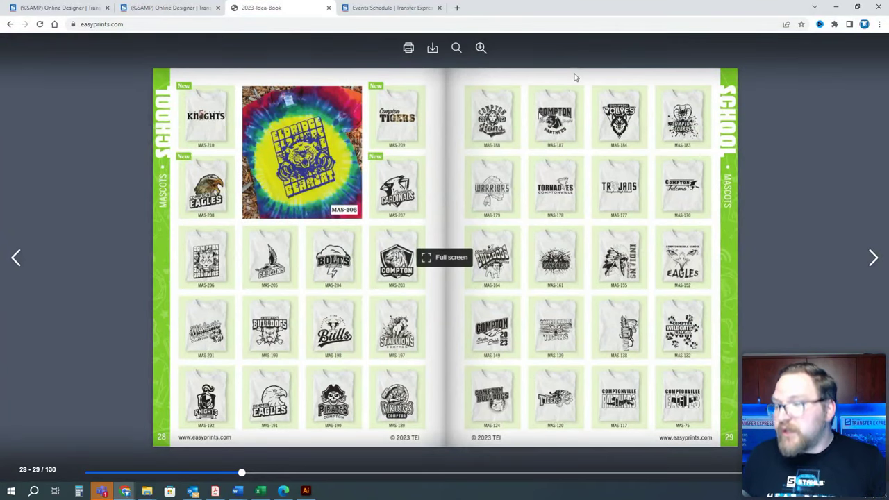
Step: Switch to the blank Online Designer tab and add layout MAS-187 to the art board
click(170, 10)
click(38, 179)
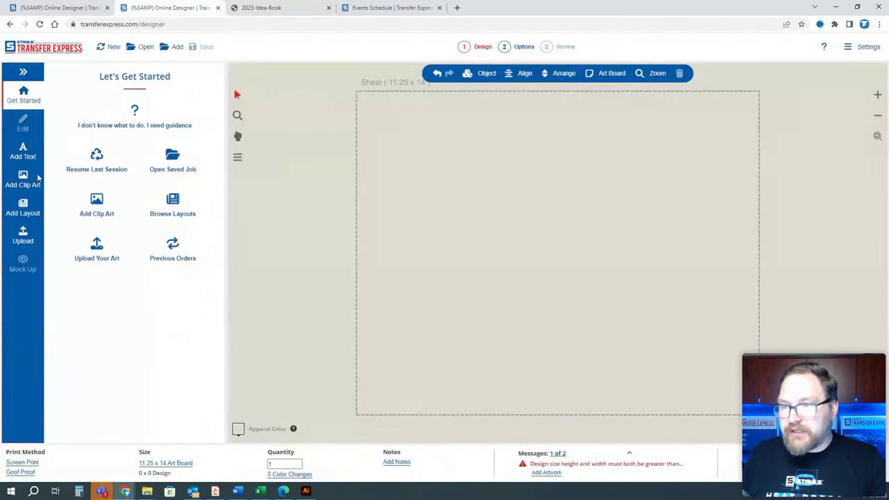
click(23, 209)
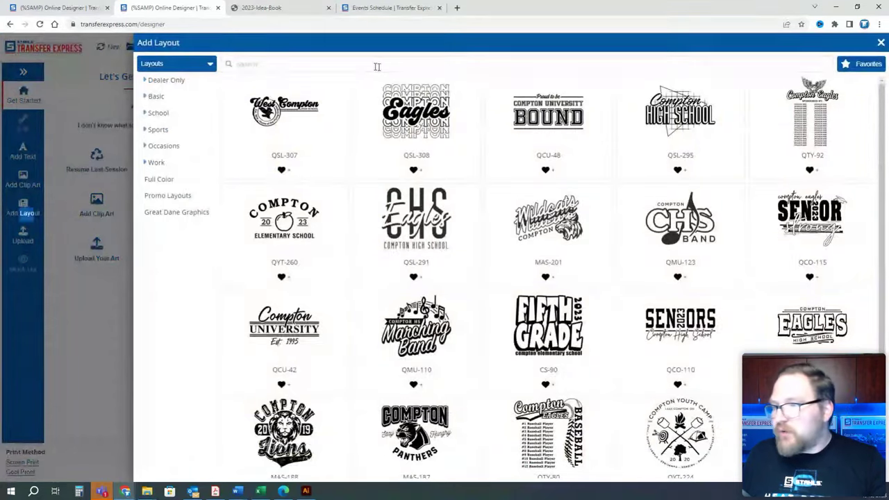
text(mas)
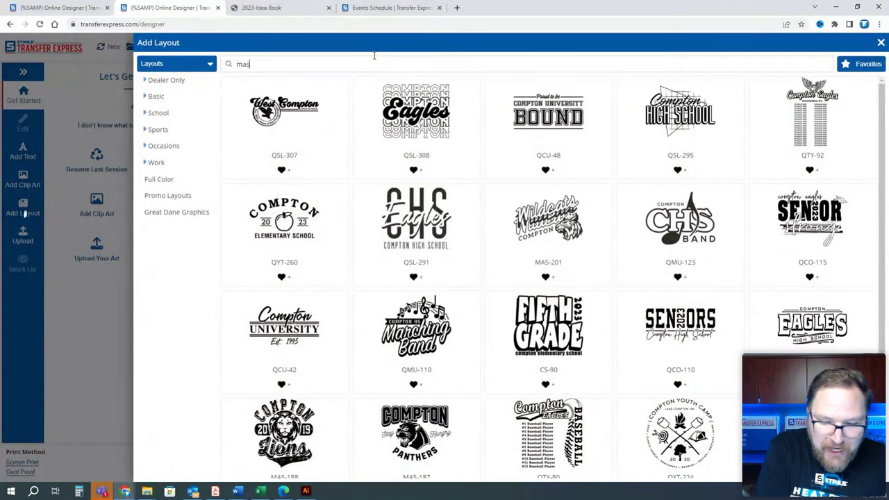
text(-187)
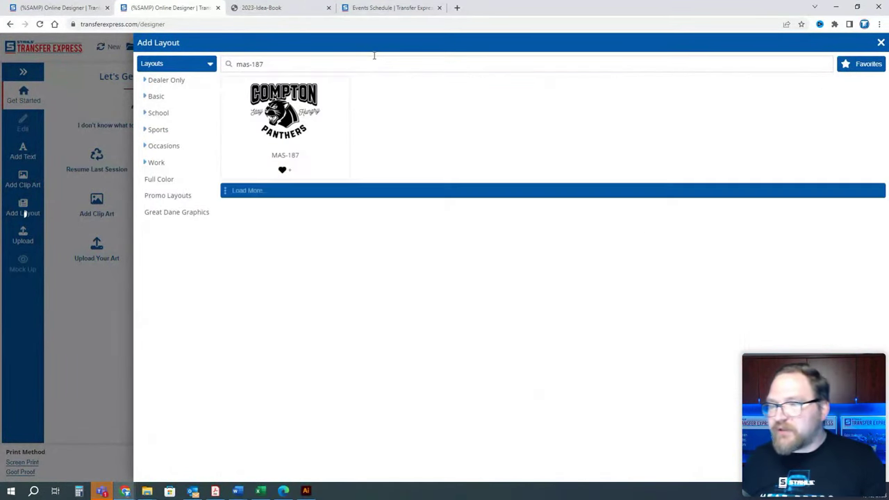
click(298, 129)
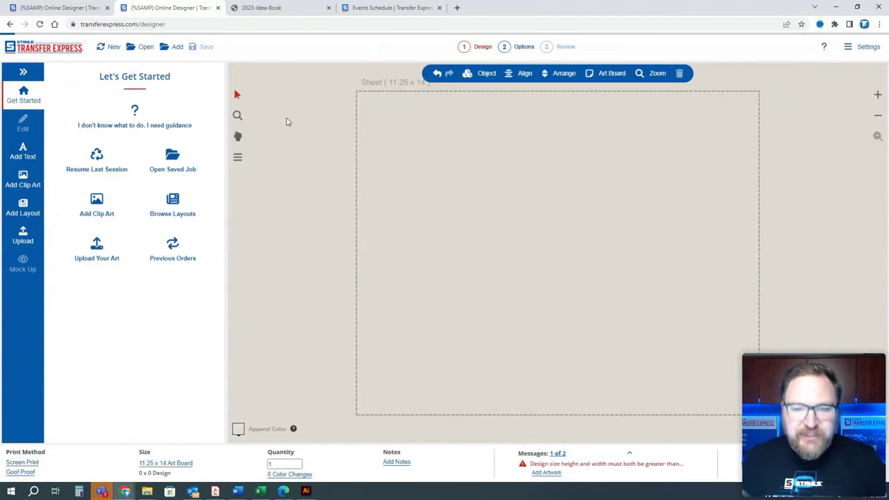
click(360, 186)
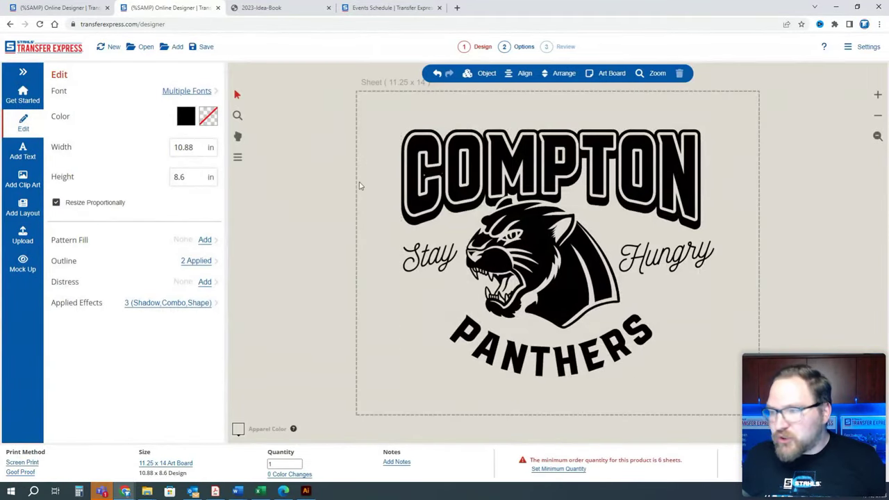
Step: Replace the headline text COMPTON above the panther with ROSSBERG
click(468, 193)
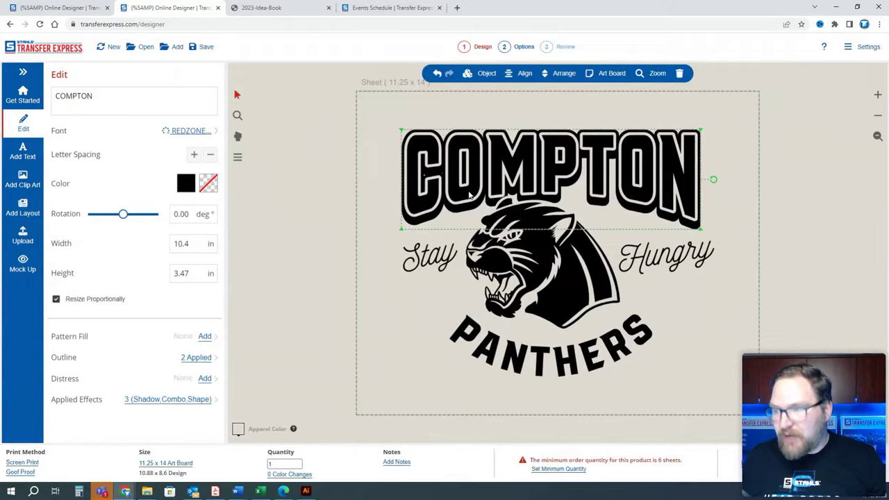
double_click(470, 194)
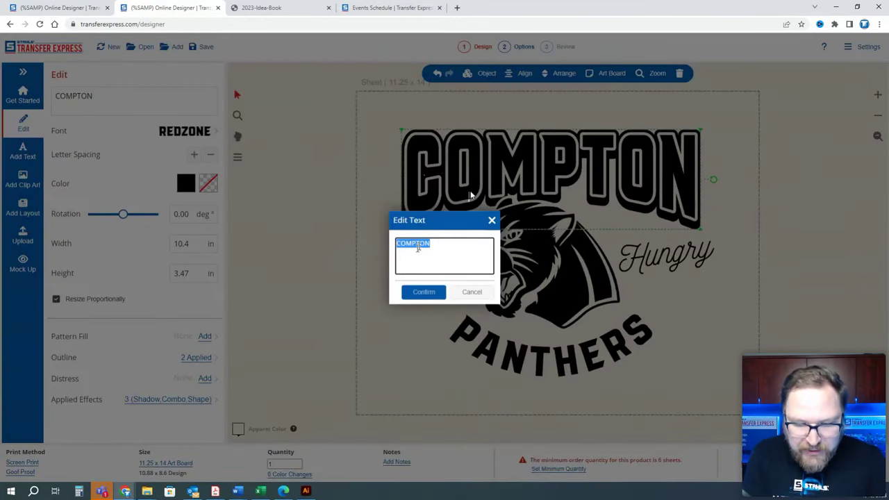
text(ROSSBERG)
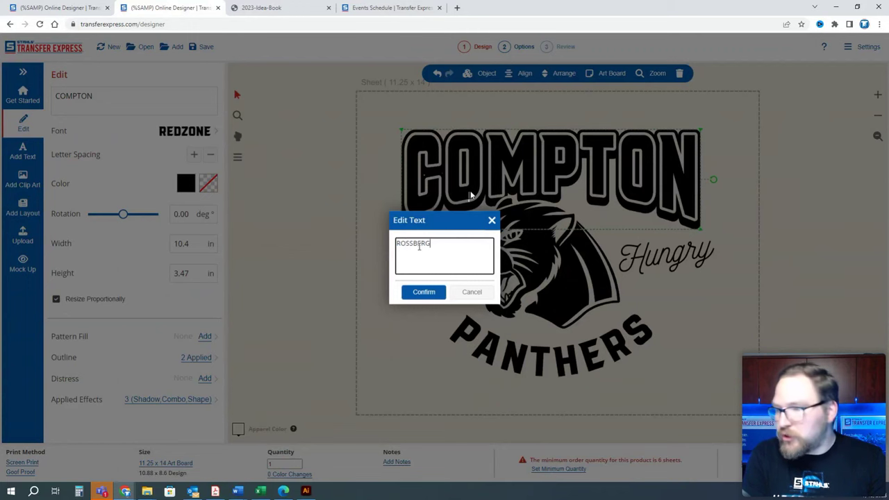
click(423, 293)
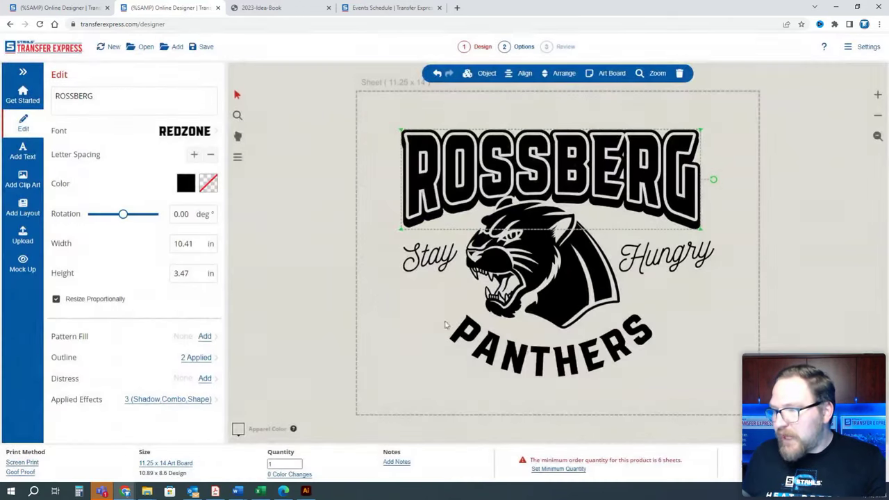
Step: Replace the curved text PANTHERS below the mascot with RED HAWKS
click(518, 353)
double_click(518, 353)
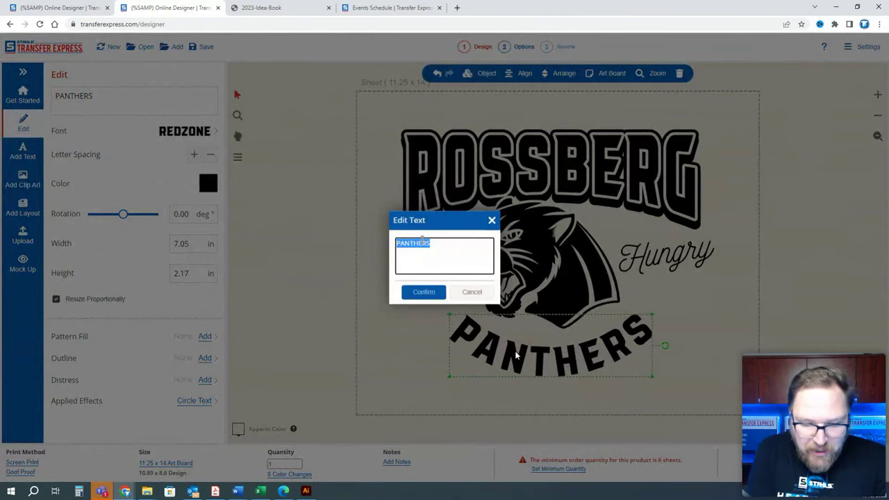
text(RED HAWKS)
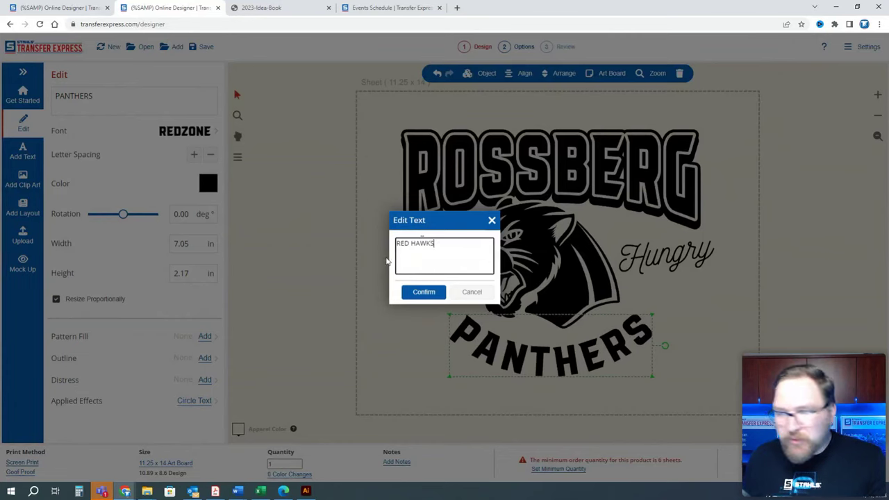
click(422, 292)
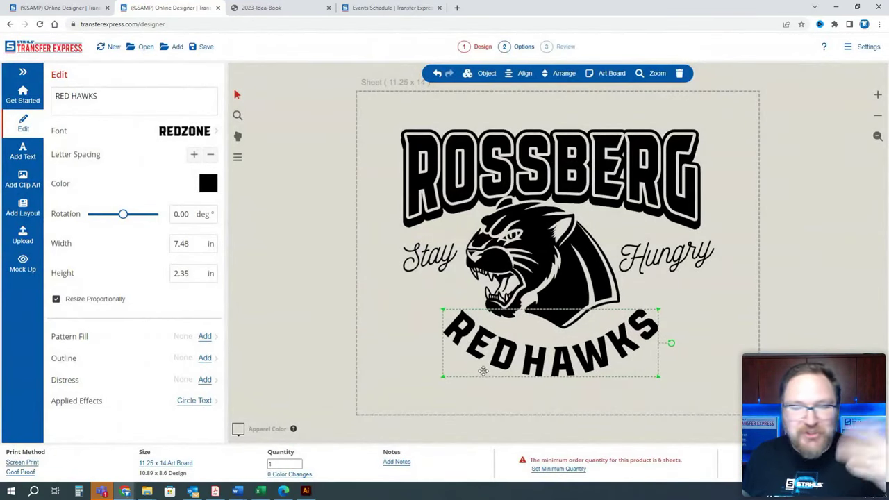
click(467, 188)
double_click(468, 188)
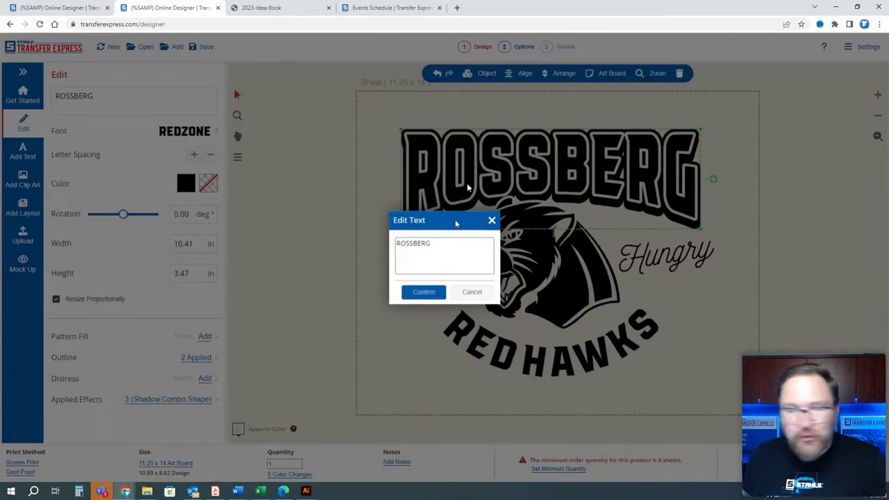
click(492, 219)
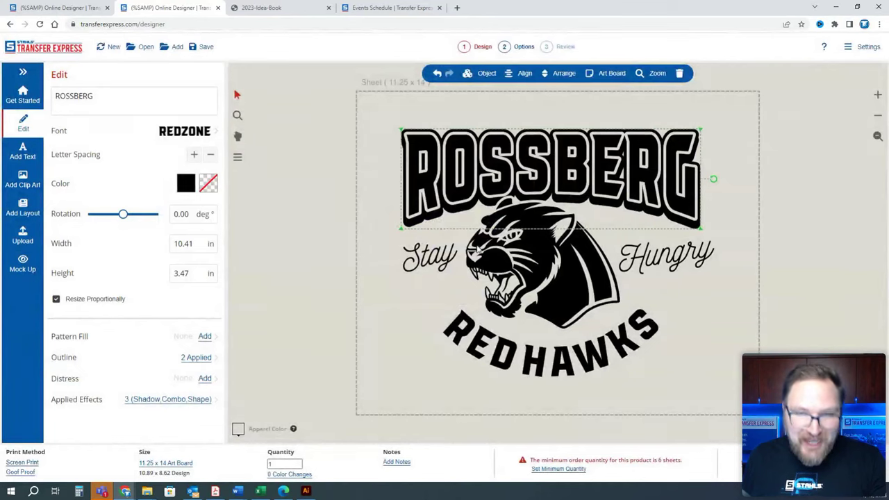
Step: Search the clip art library for "hawk" to look for a mascot that could replace the panther, and close the library
click(546, 264)
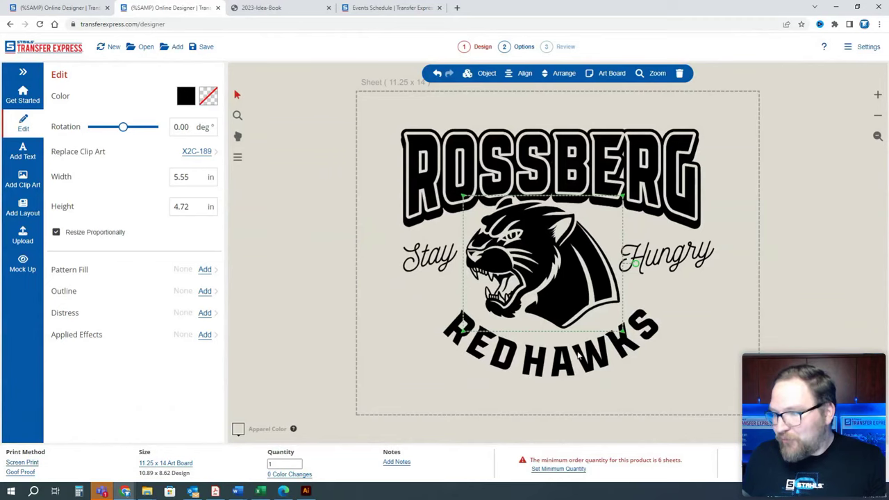
click(23, 179)
click(257, 65)
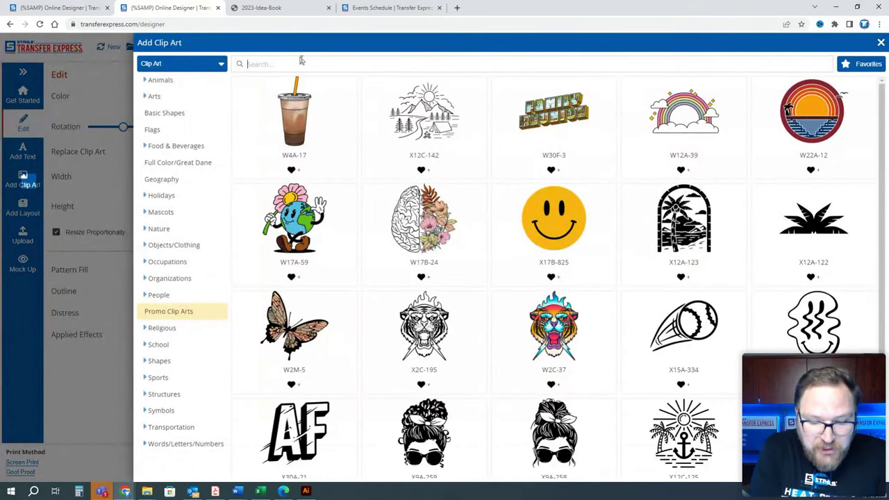
text(hawk)
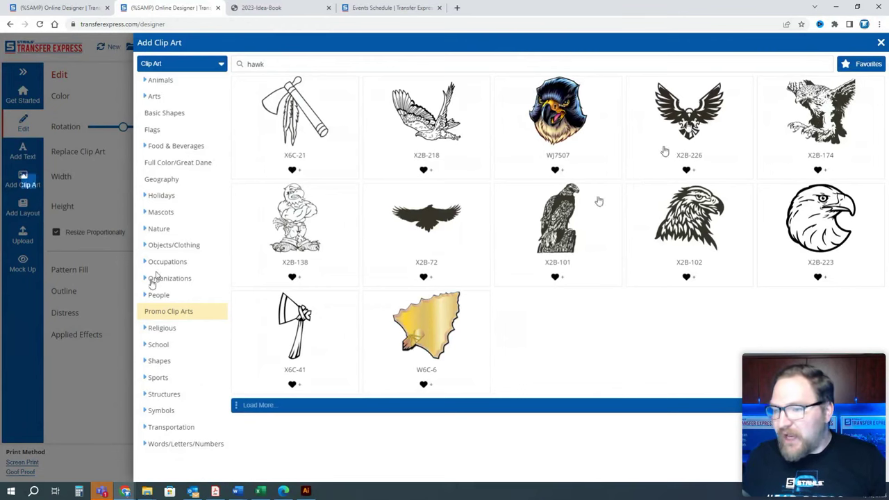
key(Escape)
Step: Upload the hawk head artwork file into the design
click(23, 234)
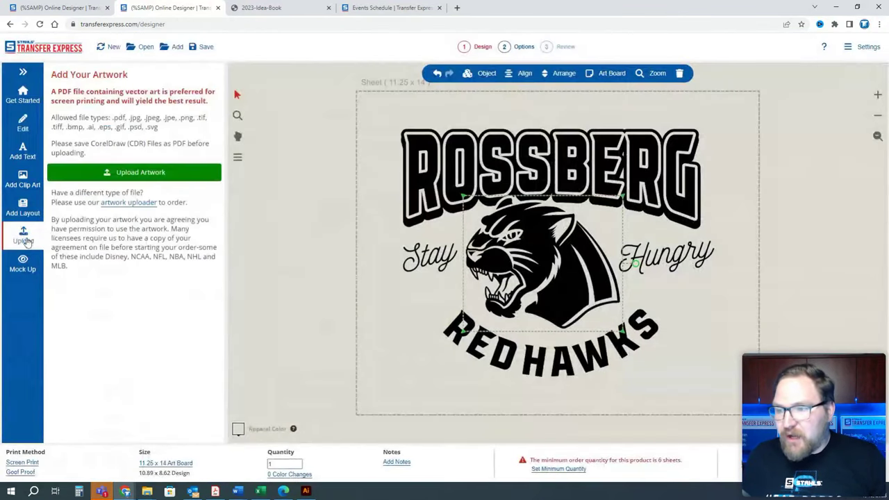
click(149, 174)
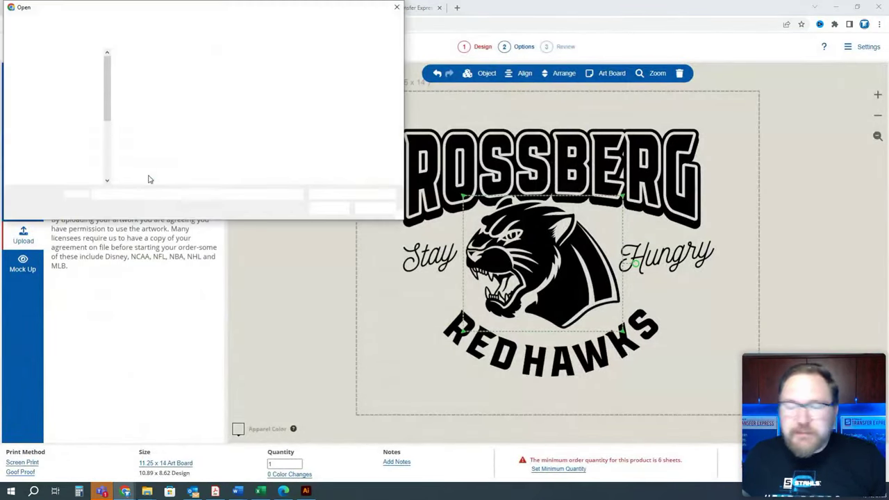
click(369, 81)
click(328, 207)
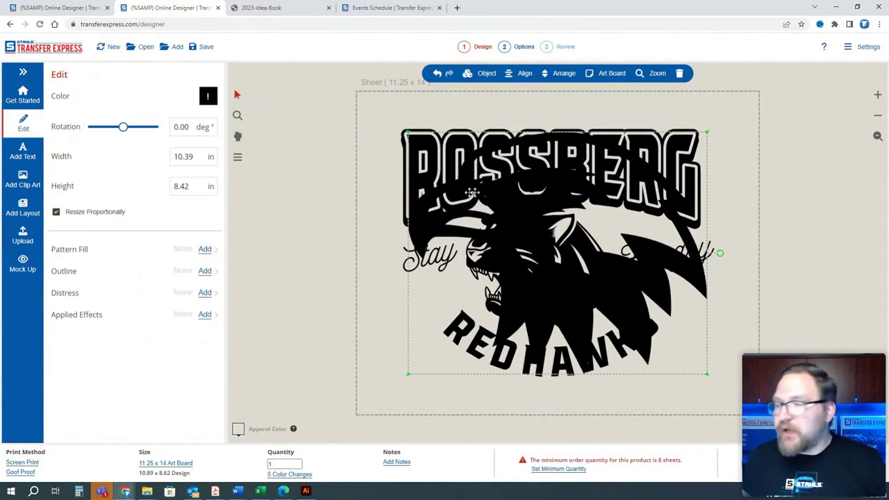
Step: Shrink the uploaded hawk head to about 5.72 by 4.63 in and move it beside the panther to compare their sizes
drag(707, 132, 583, 232)
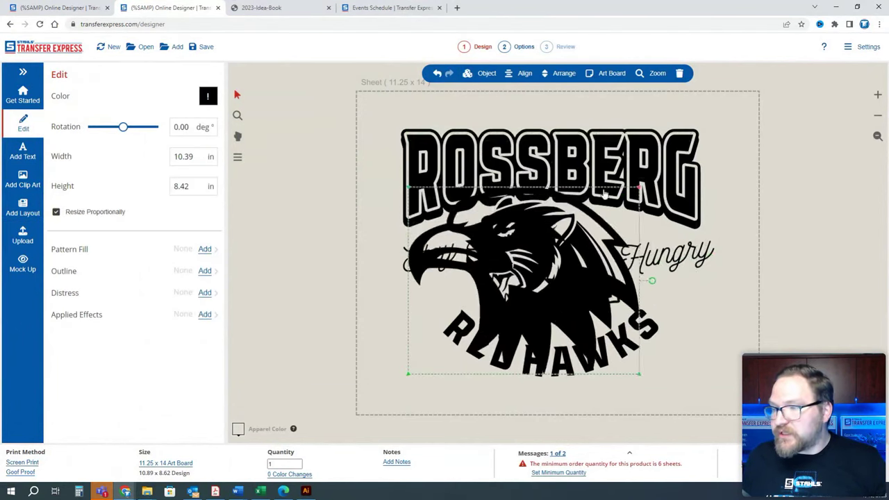
drag(454, 320, 314, 288)
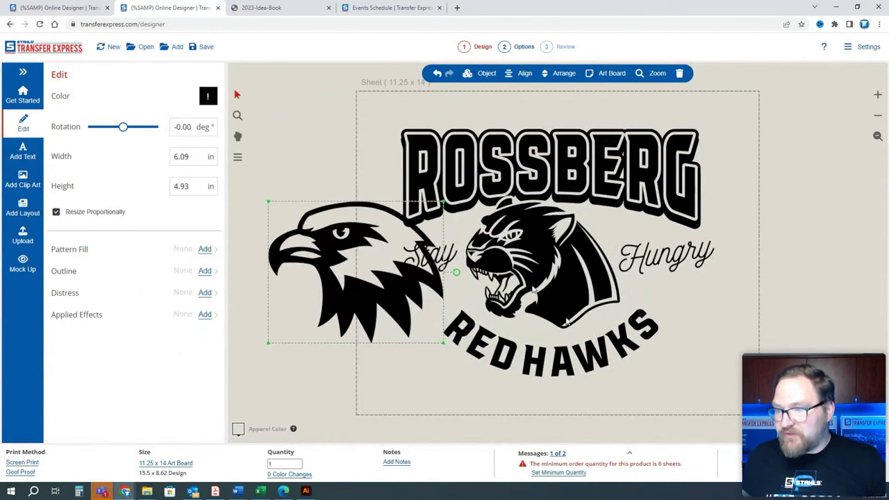
click(555, 290)
drag(464, 196, 435, 208)
click(363, 283)
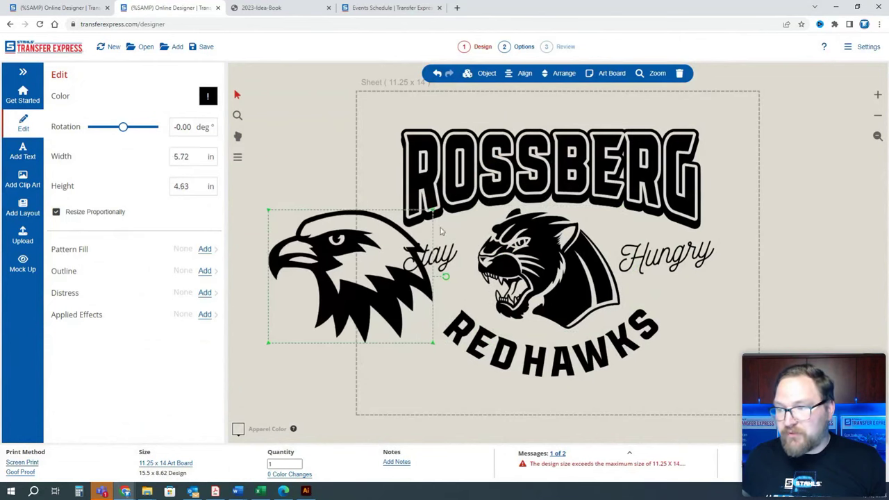
Step: Delete the panther and put the hawk head in its place between the text lines, scaled to about 5.54 by 4.49 in
click(535, 260)
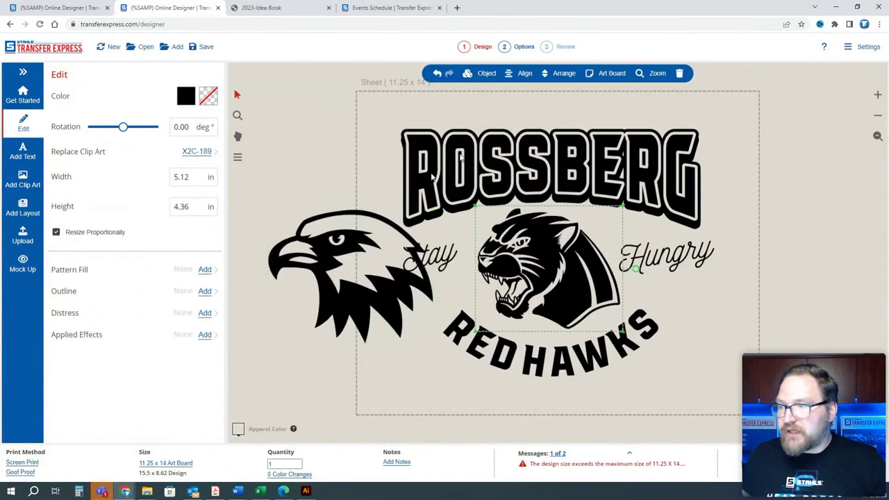
click(680, 73)
click(364, 298)
drag(364, 299, 557, 297)
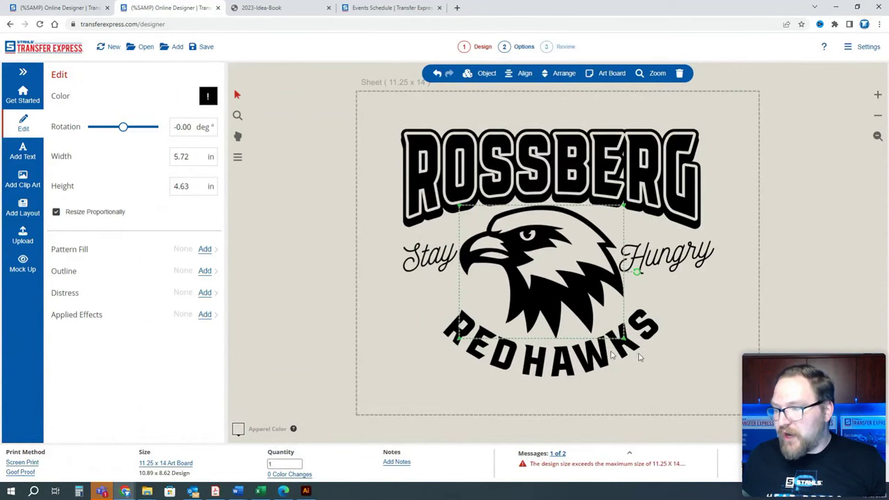
drag(625, 341, 616, 336)
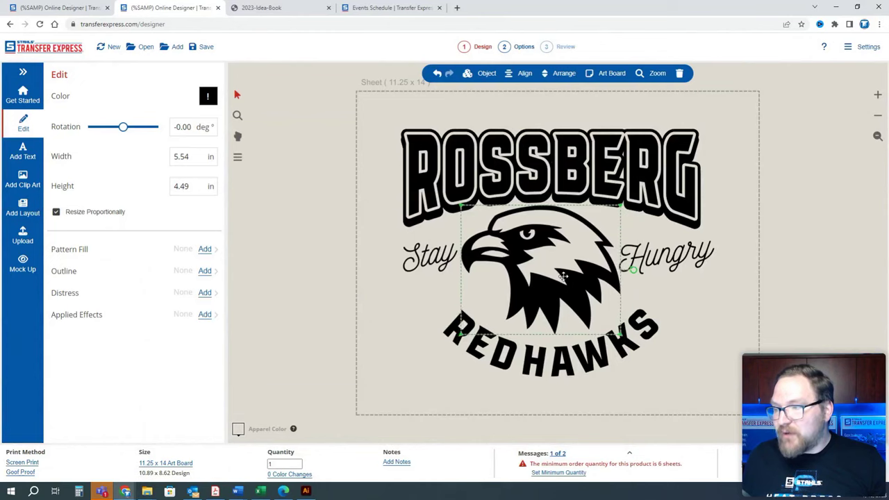
click(719, 292)
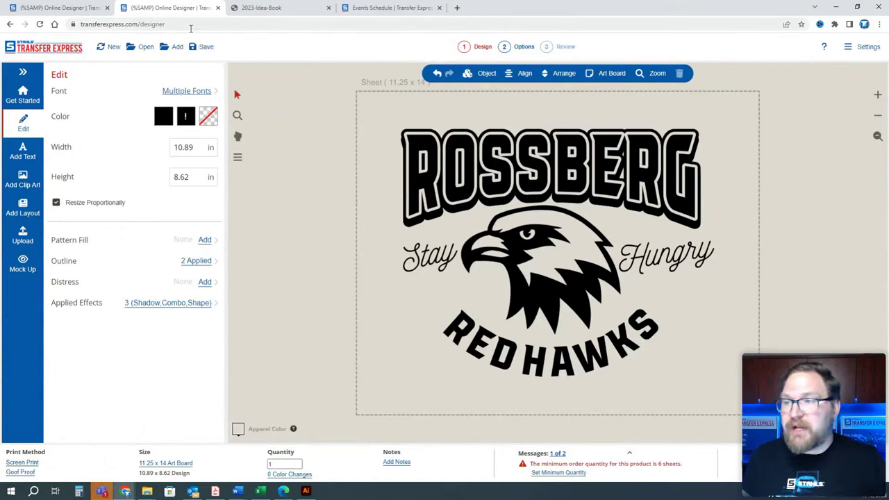
Step: Open the Transfer Express home page in a new tab, launch the Online Designer from there, and close that tab
right_click(58, 48)
click(97, 56)
click(270, 8)
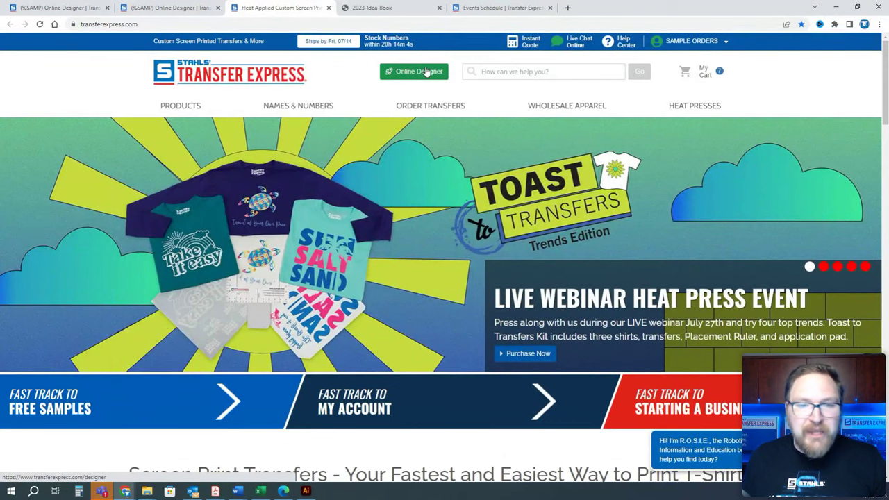
mouse_move(428, 105)
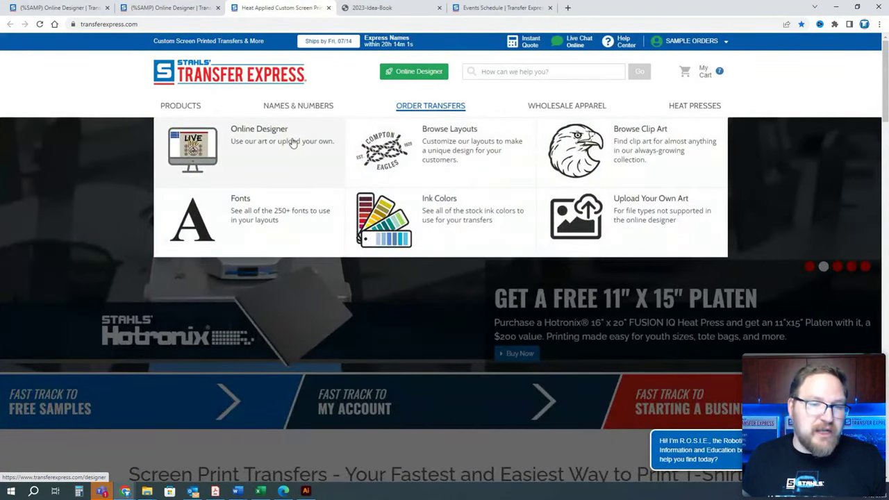
click(445, 109)
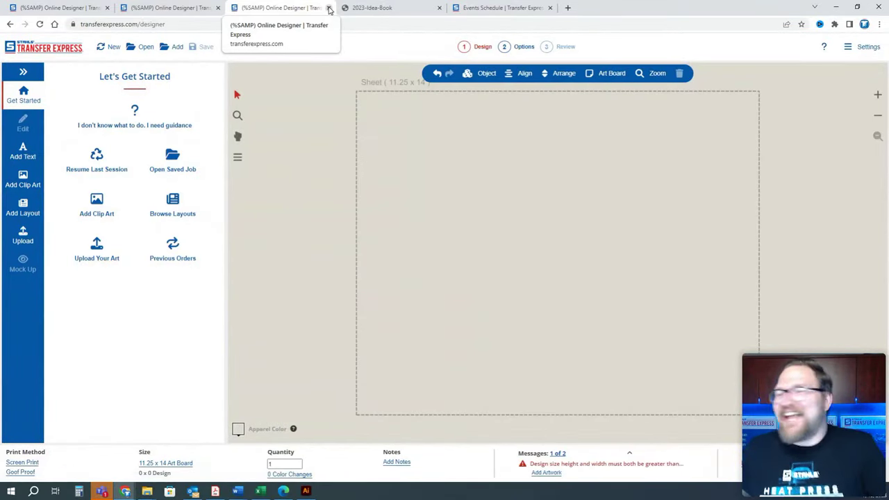
click(330, 8)
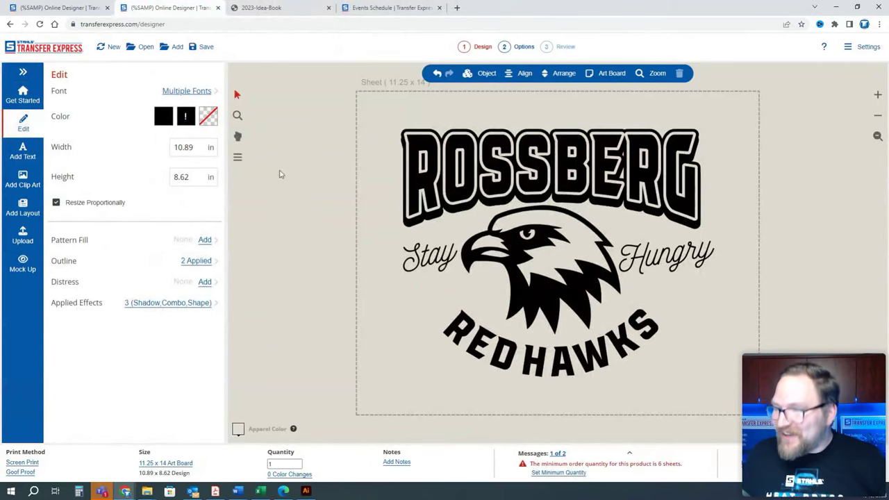
Step: Replace the hawk head's unmatched color with the stock ink color Black
click(542, 297)
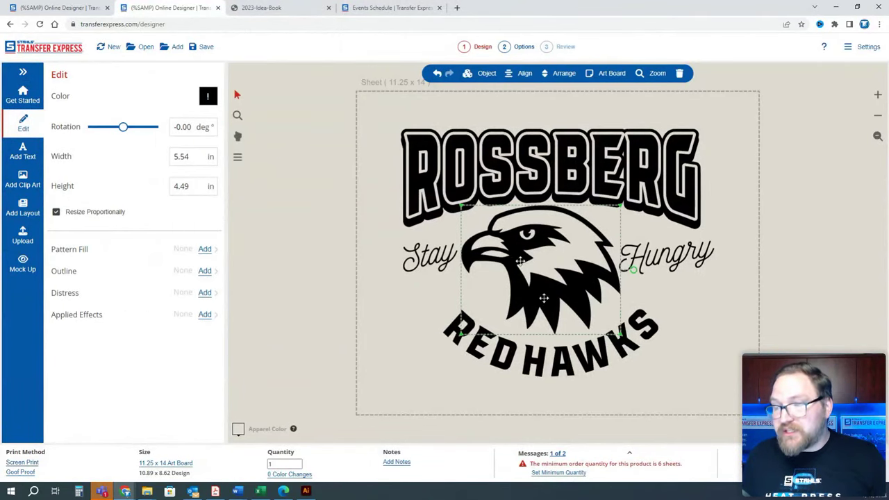
click(208, 97)
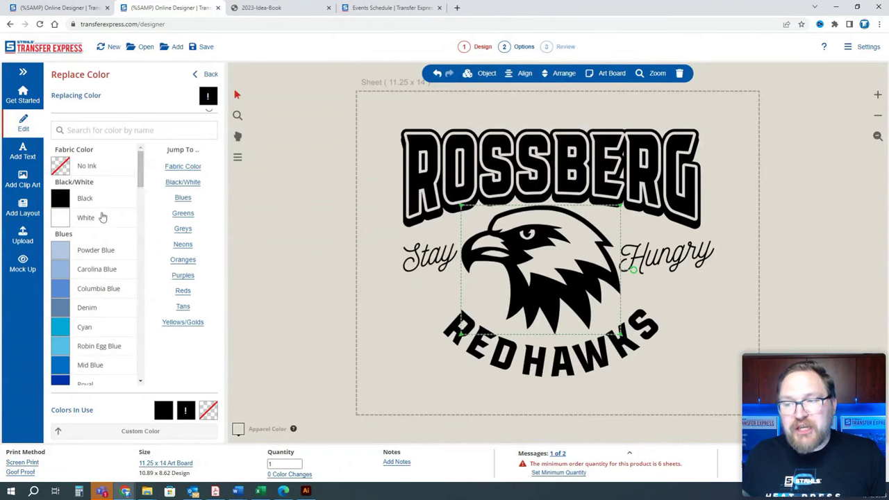
click(103, 201)
click(206, 74)
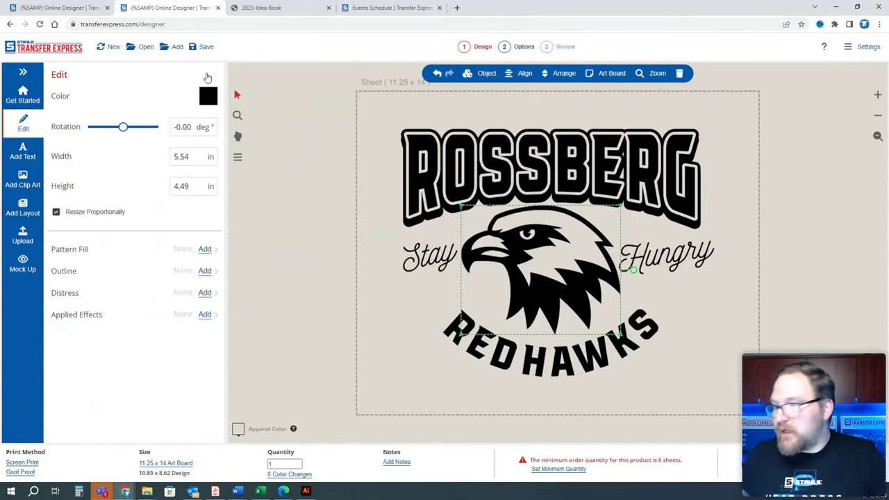
click(325, 316)
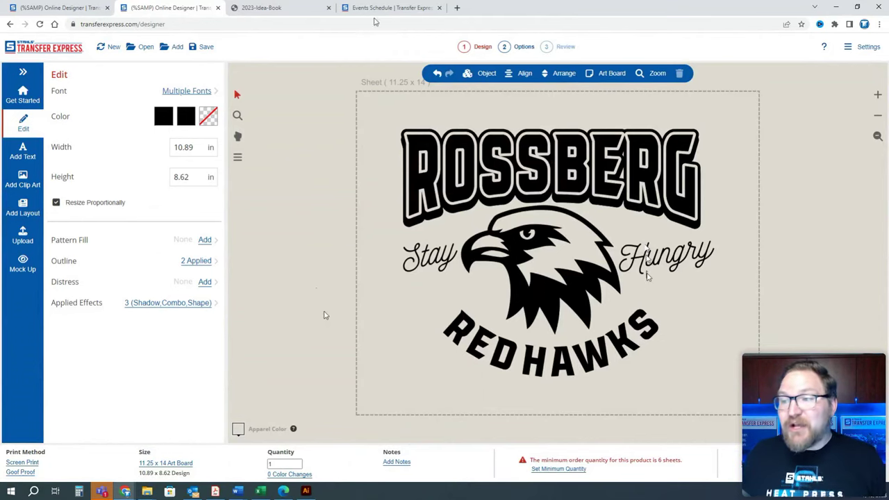
click(203, 46)
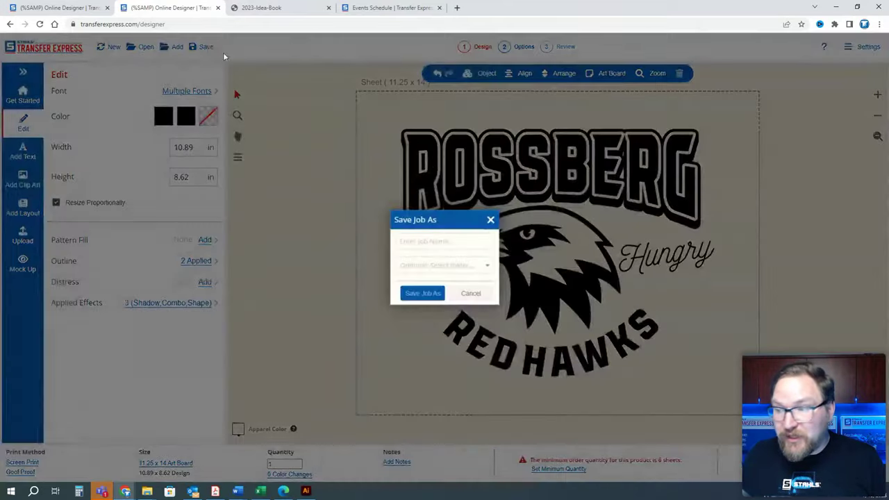
click(440, 265)
scroll(444, 371, down, 2)
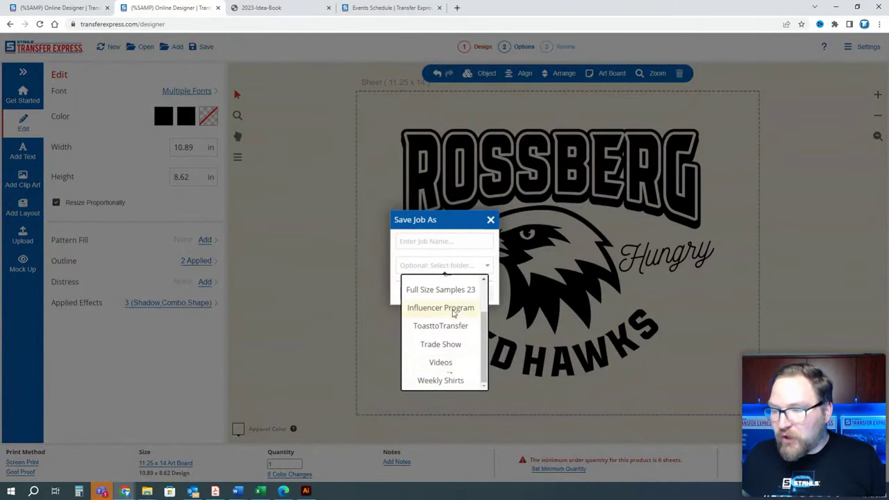
scroll(440, 323, up, 3)
click(452, 242)
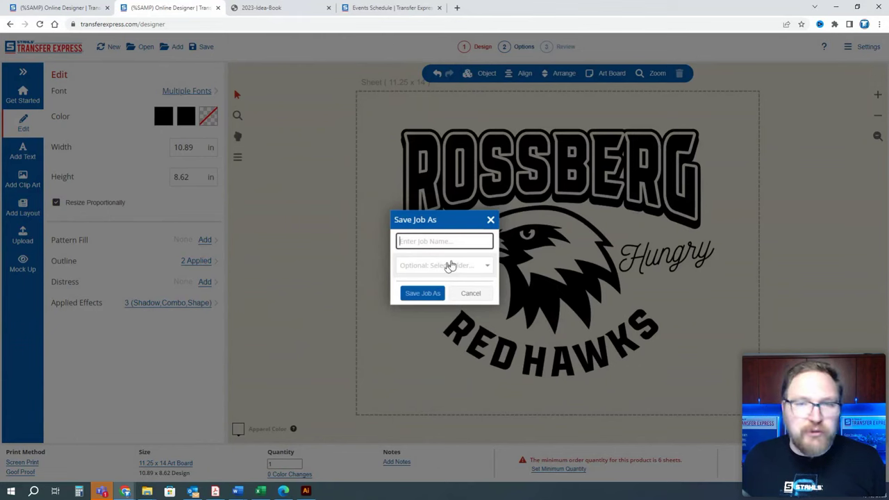
click(467, 294)
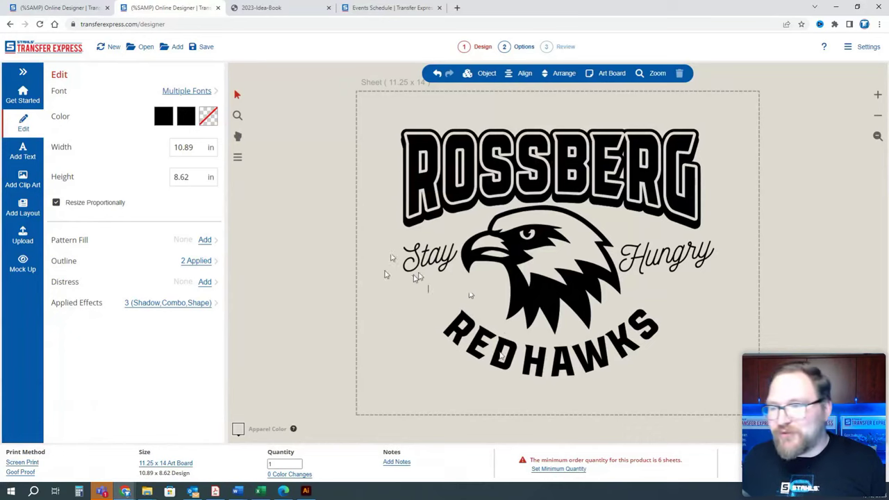
Step: Select the whole design and set the apparel color to Midnight Blue
drag(347, 101, 757, 400)
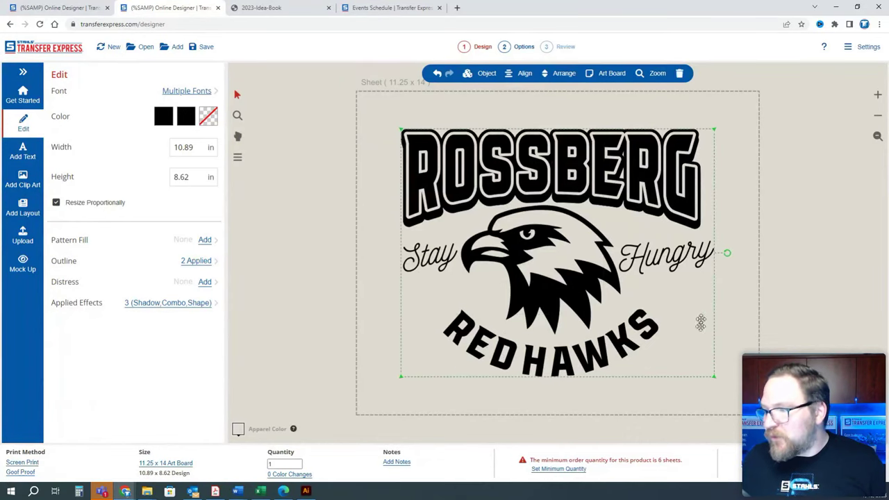
click(238, 430)
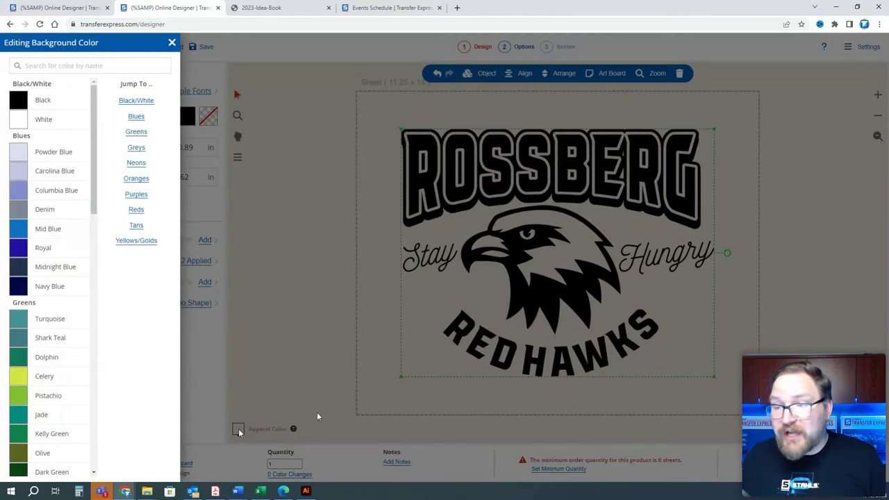
click(68, 270)
click(363, 252)
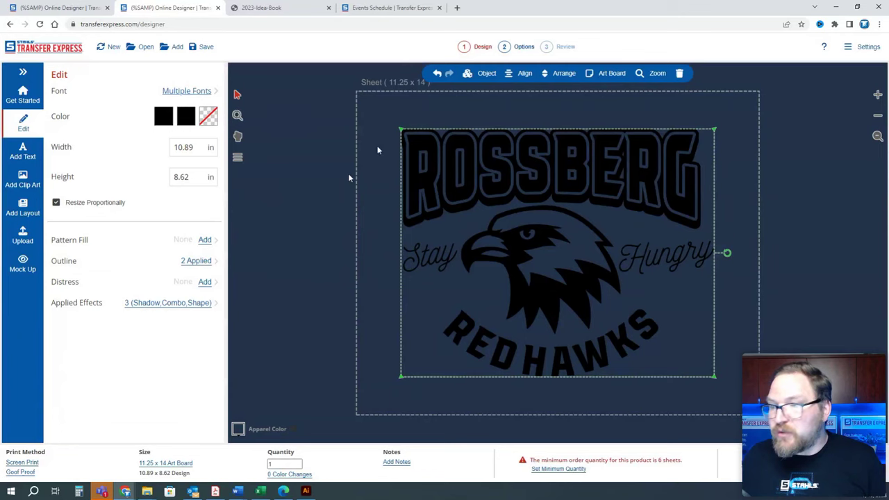
Step: Replace both black ink colors in the lettering and hawk head with White, and deselect the design
click(164, 117)
click(88, 218)
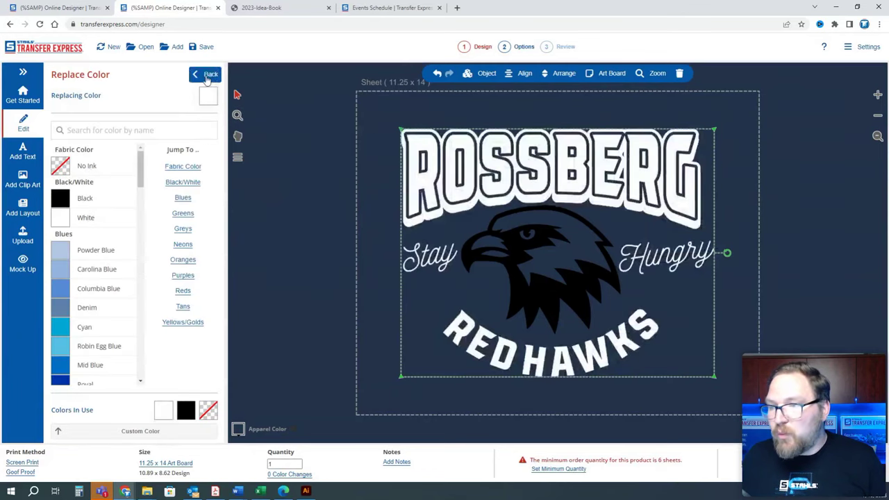
click(206, 76)
click(182, 116)
click(92, 218)
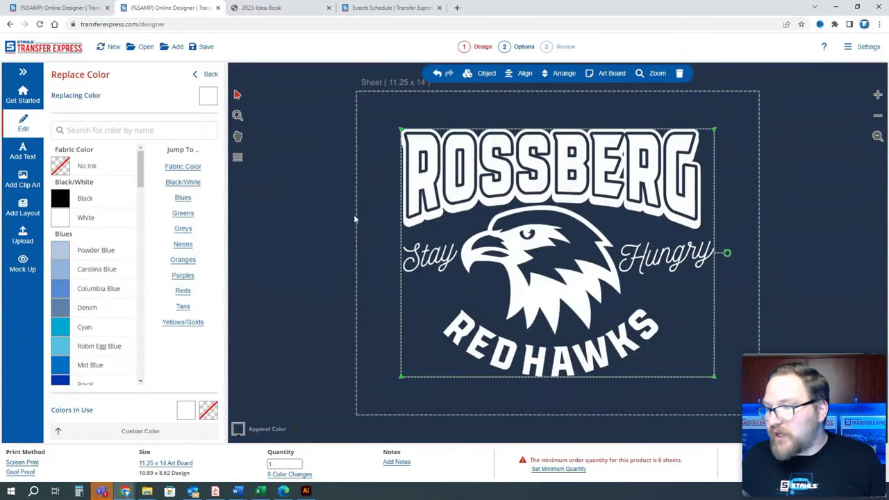
click(211, 75)
click(354, 219)
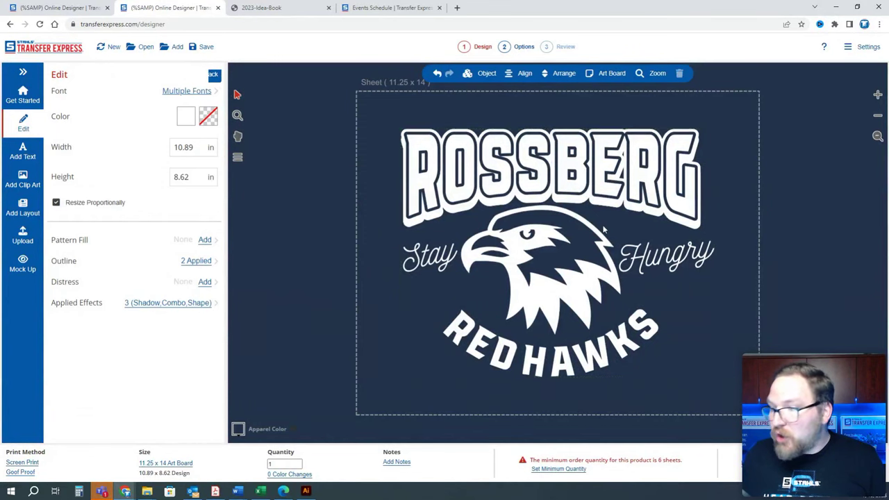
Step: Change the font of the "Stay" text beside the hawk head to Aleo Bold
click(548, 293)
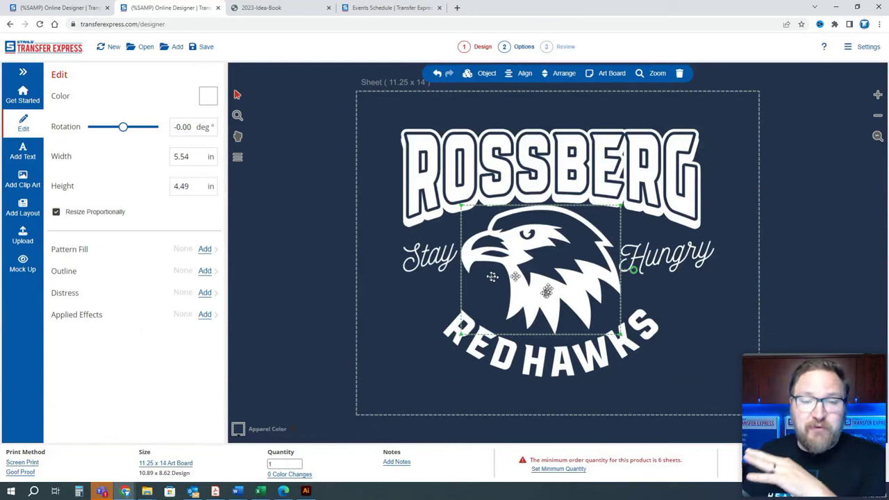
click(469, 179)
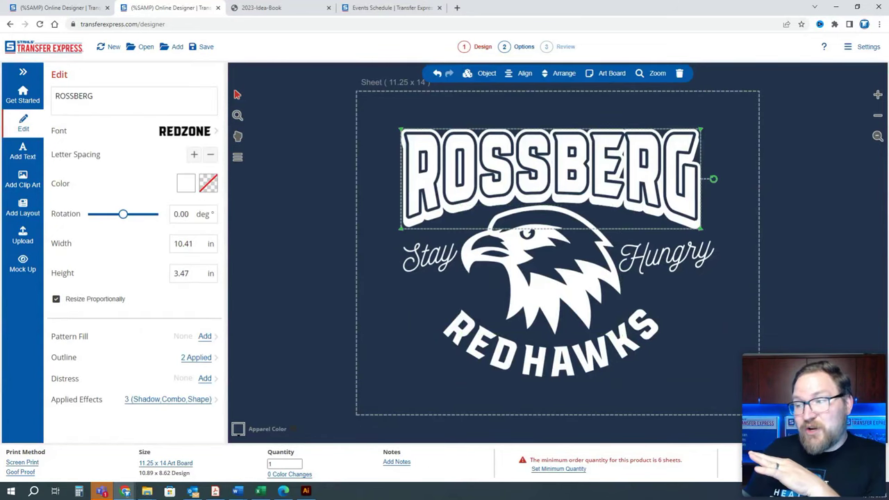
click(429, 264)
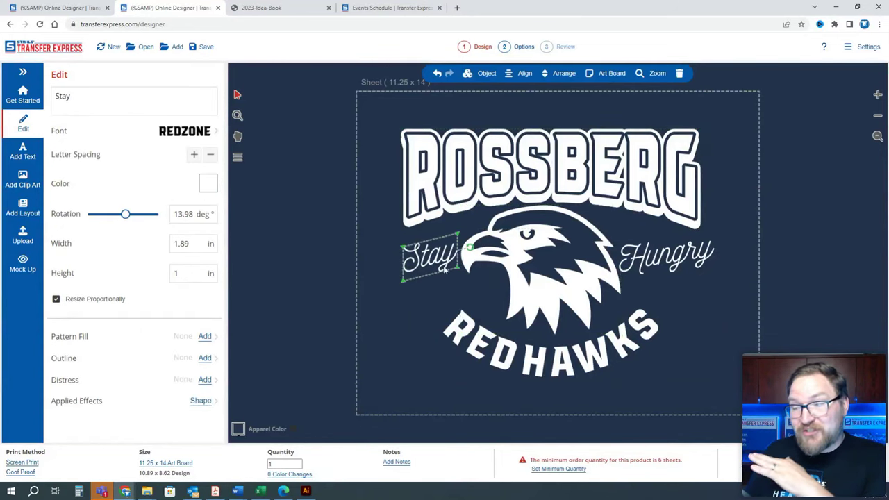
click(212, 130)
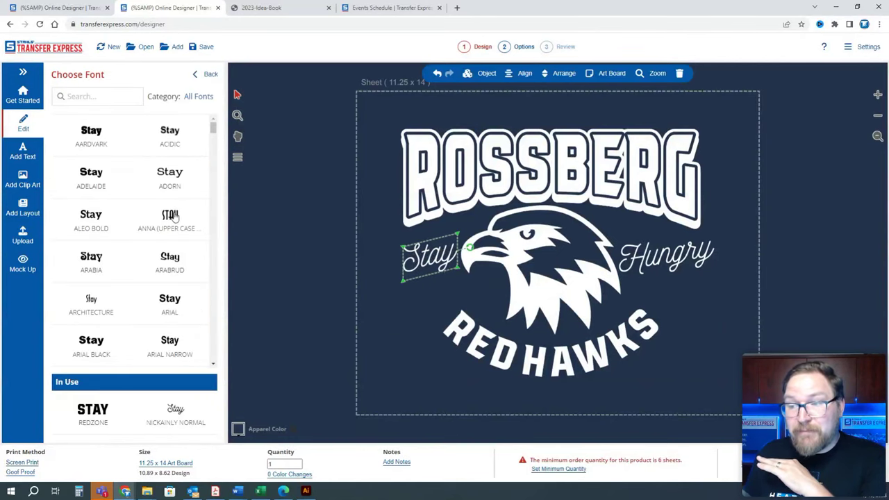
click(92, 214)
Step: Try the Aleo Bold font on the "Hungry" text as well, and undo both font changes
click(667, 254)
click(213, 133)
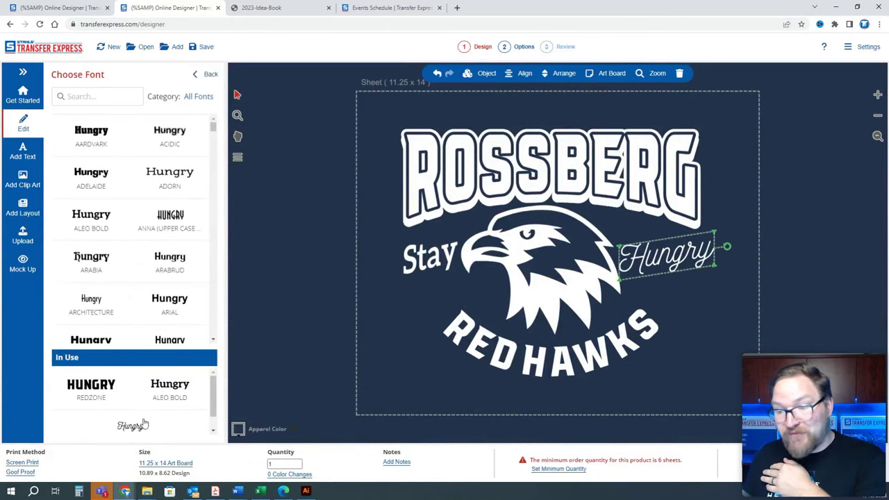
scroll(139, 406, down, 1)
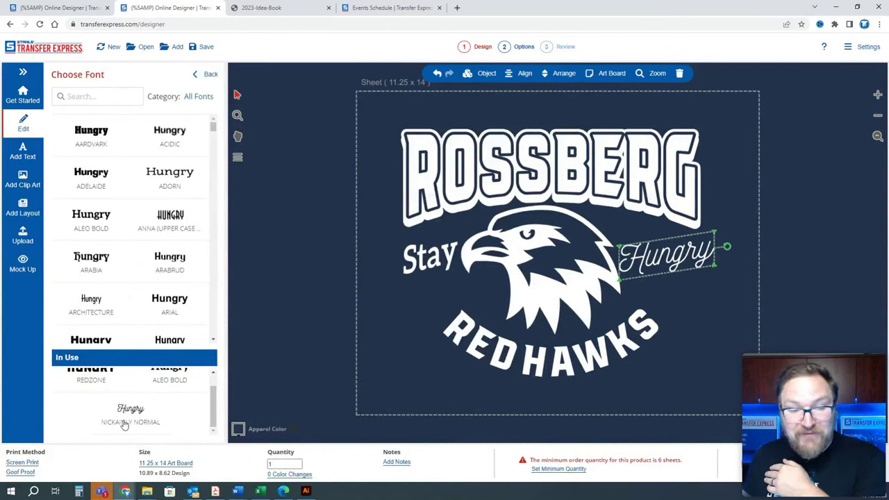
scroll(166, 432, up, 1)
click(165, 393)
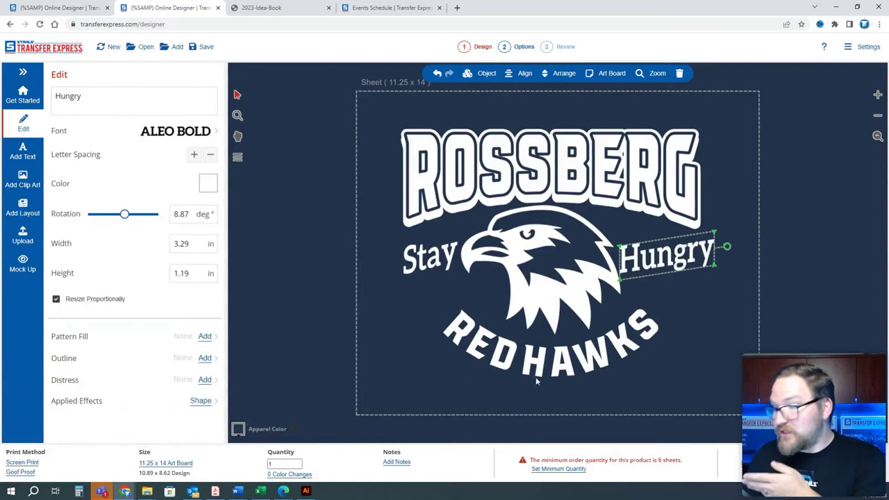
click(709, 355)
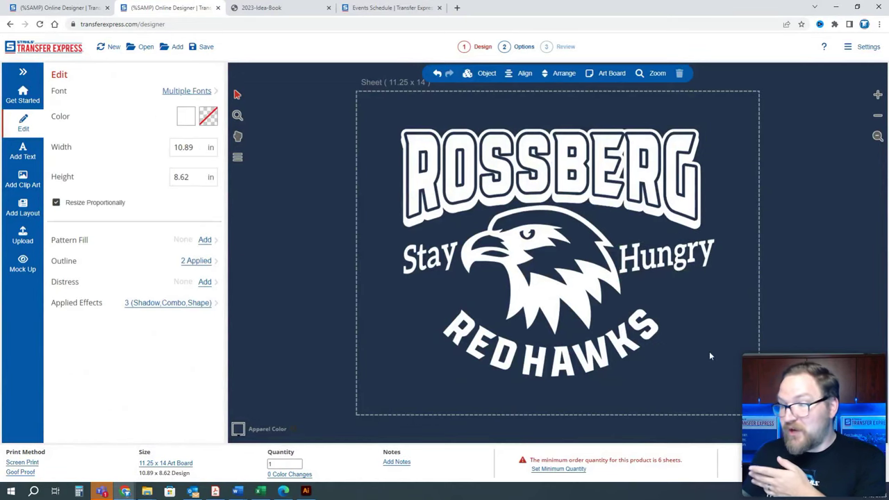
click(437, 75)
click(436, 75)
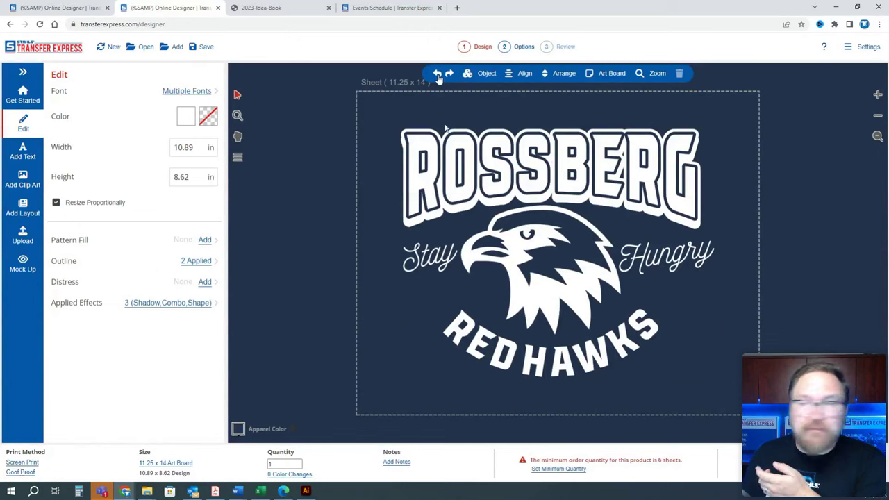
Step: Rotate the slanted "Stay" and "Hungry" texts until both are about level
click(439, 255)
drag(474, 259, 472, 255)
click(667, 255)
drag(727, 252, 693, 247)
Step: Turn off proportional resizing and shift the "Stay" text slightly left, away from the hawk's beak
click(89, 308)
drag(448, 244, 440, 246)
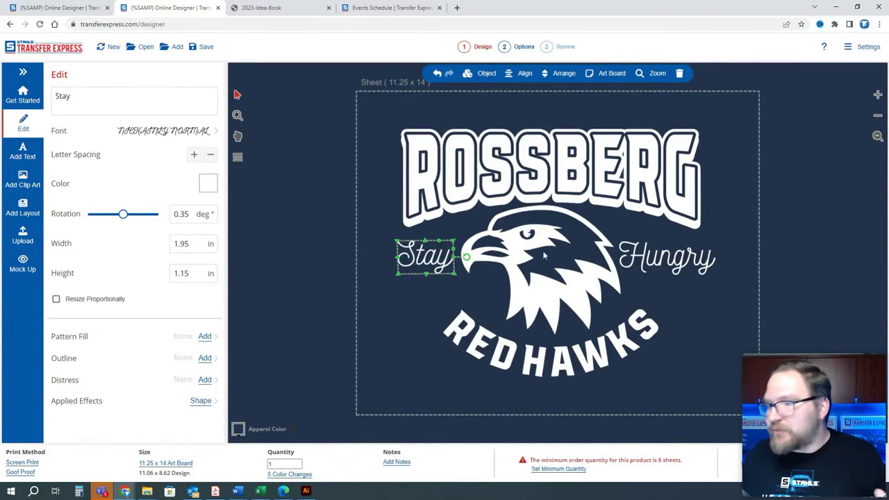
click(360, 224)
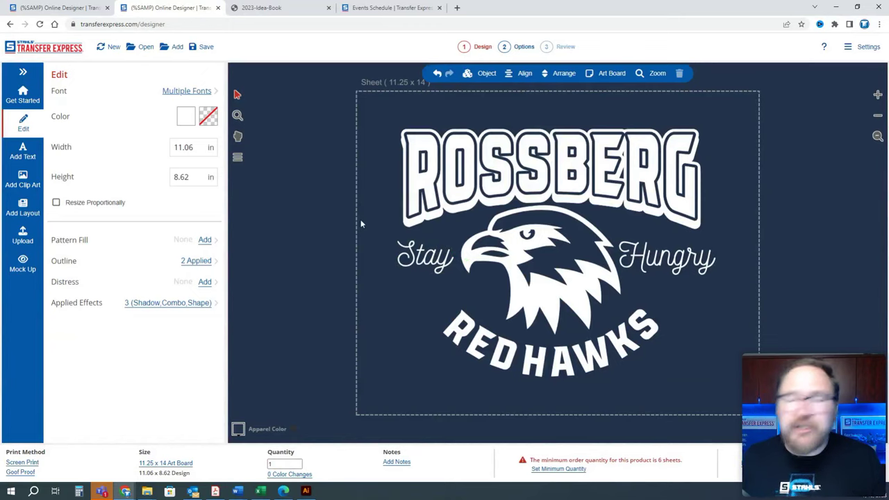
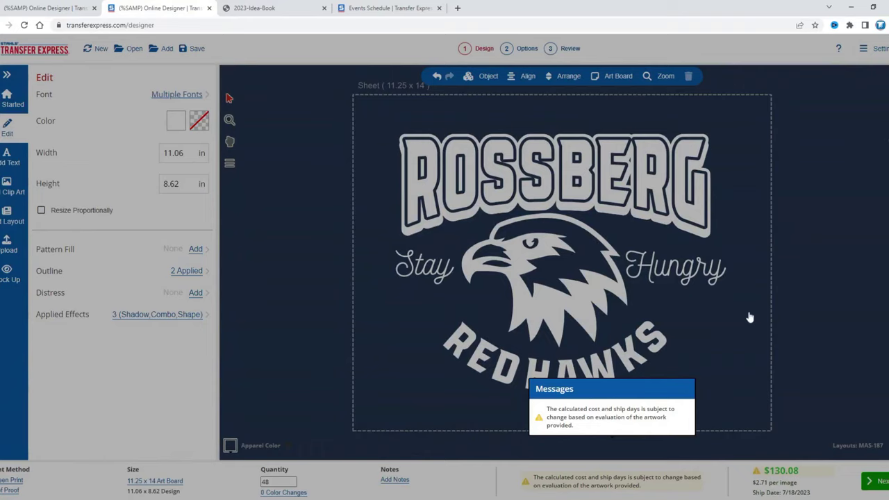
Step: Try moving the hawk head slightly left, and undo the recent edits back to the slanted side texts and black ink
click(655, 316)
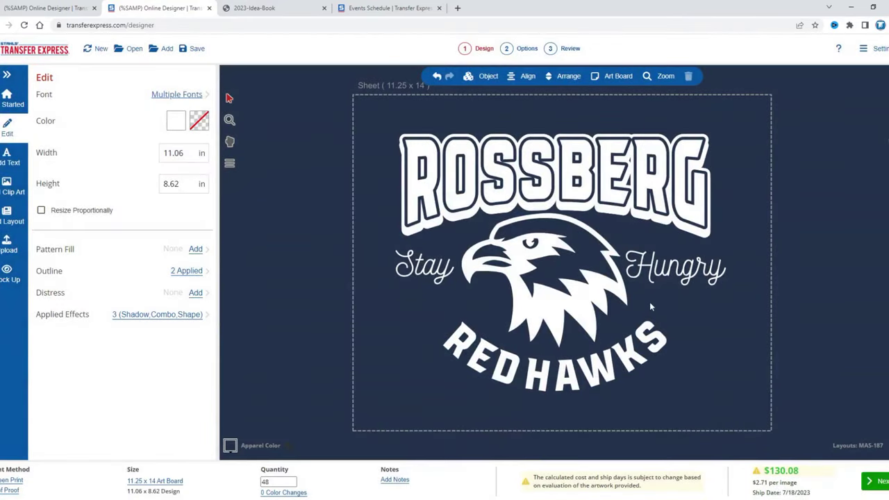
click(529, 257)
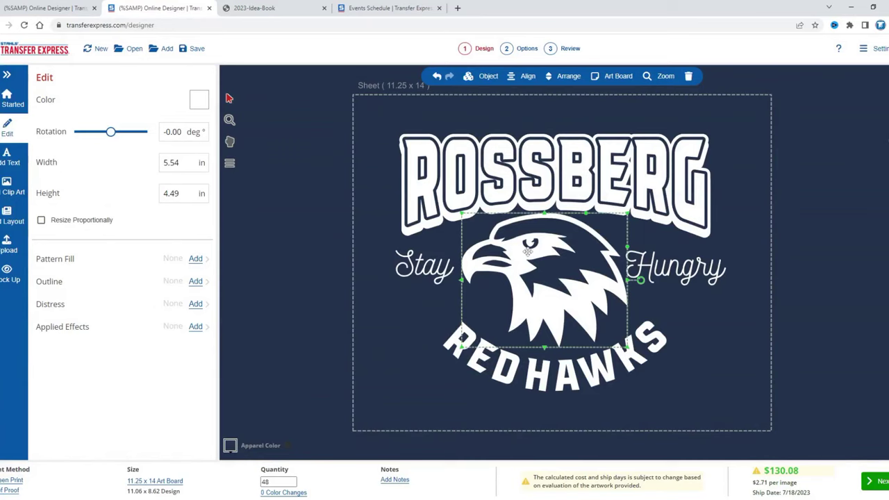
mouse_move(515, 279)
mouse_down()
mouse_move(500, 306)
mouse_move(428, 262)
mouse_move(530, 285)
mouse_move(513, 279)
mouse_up()
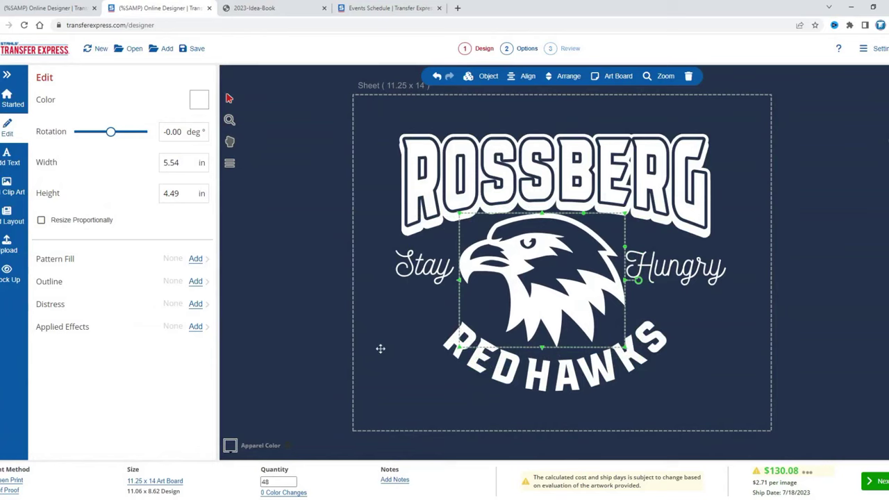
click(436, 77)
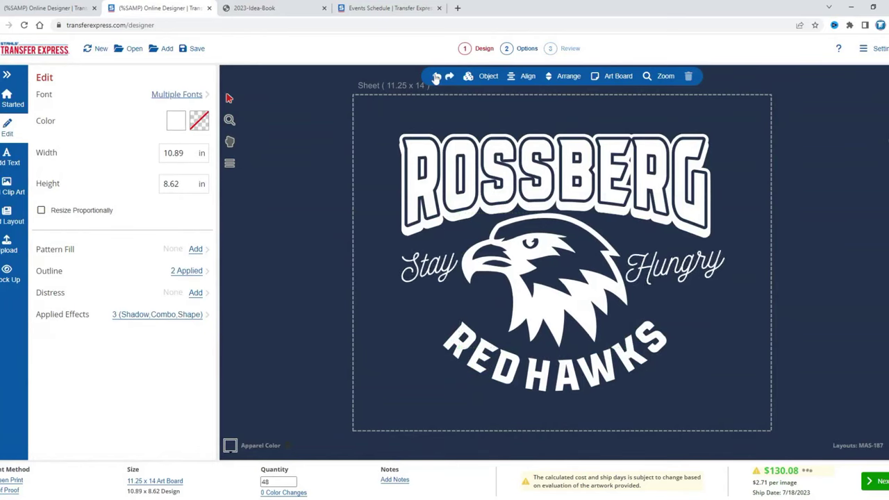
click(436, 76)
Step: Move the hawk head slightly up toward the ROSSBERG lettering and deselect it
click(543, 321)
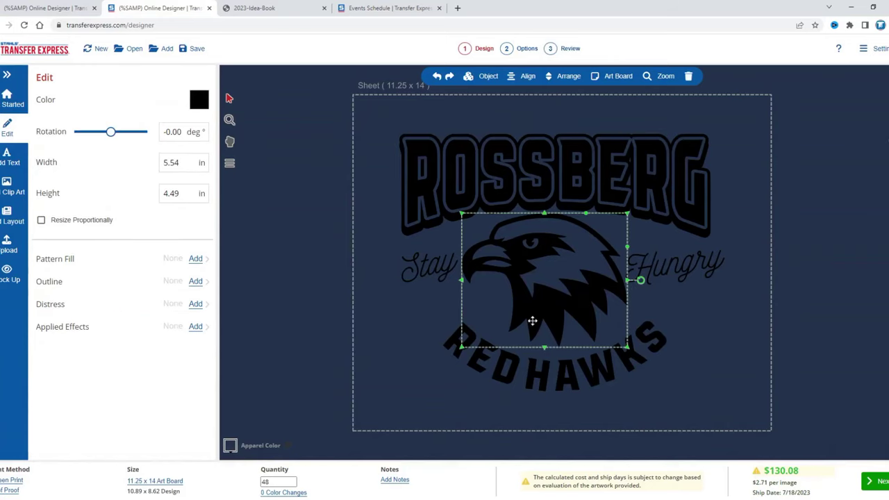
drag(548, 312, 548, 303)
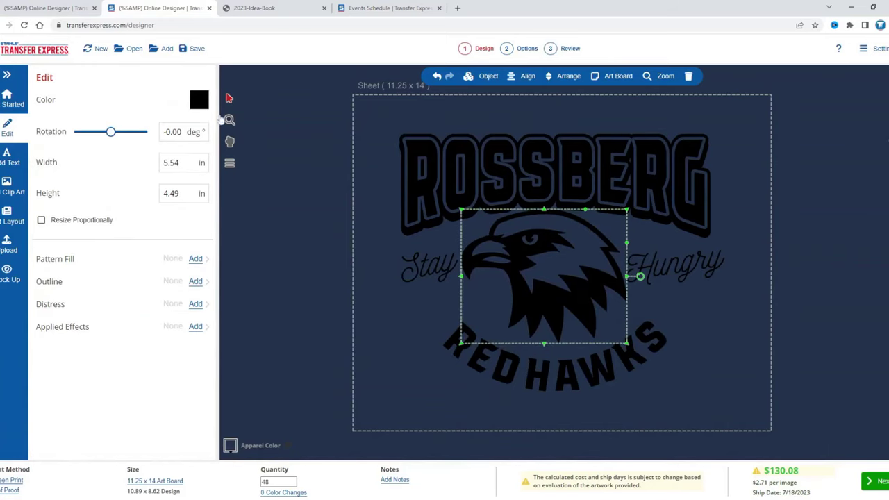
click(199, 99)
click(351, 193)
Step: Select the whole design and replace the black ink of both the lettering and the hawk head with White
drag(769, 423, 396, 306)
click(153, 120)
click(84, 228)
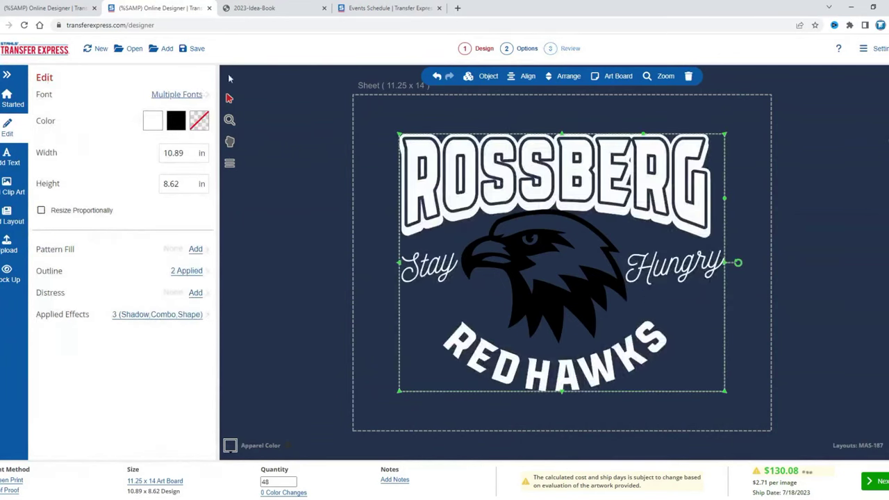
click(176, 121)
click(94, 227)
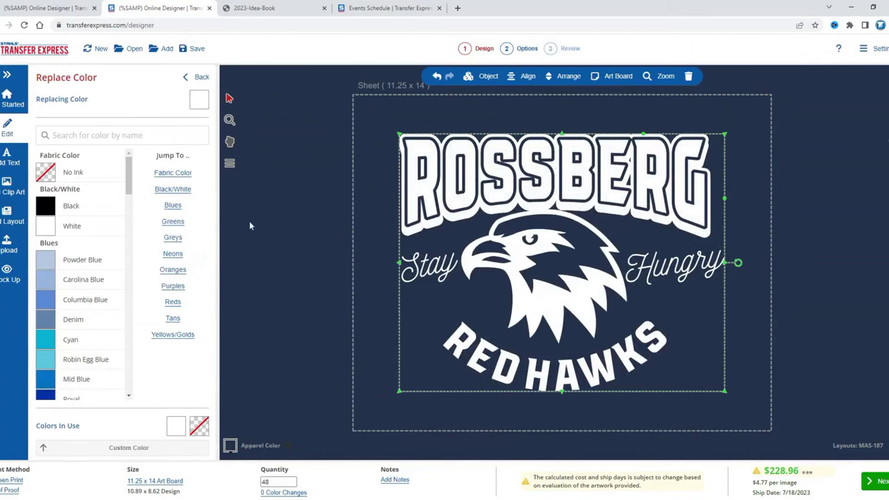
Step: Select the hawk head alone and replace its White ink with No Ink
click(557, 301)
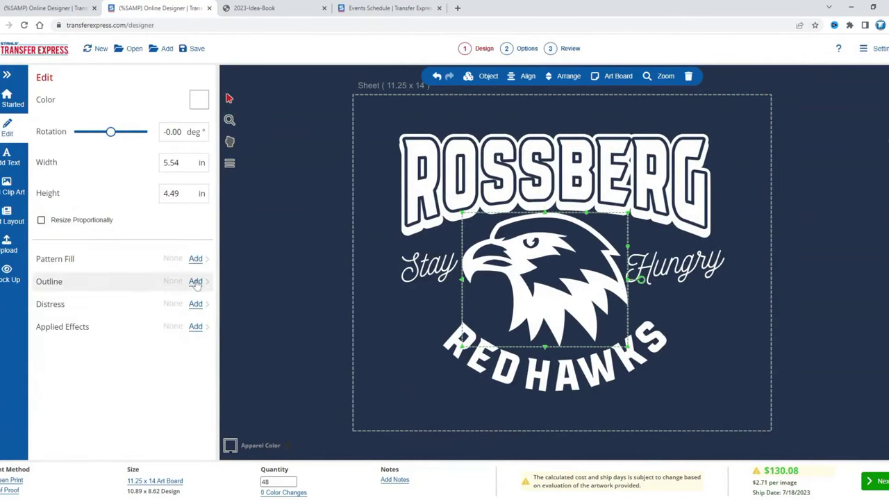
click(199, 99)
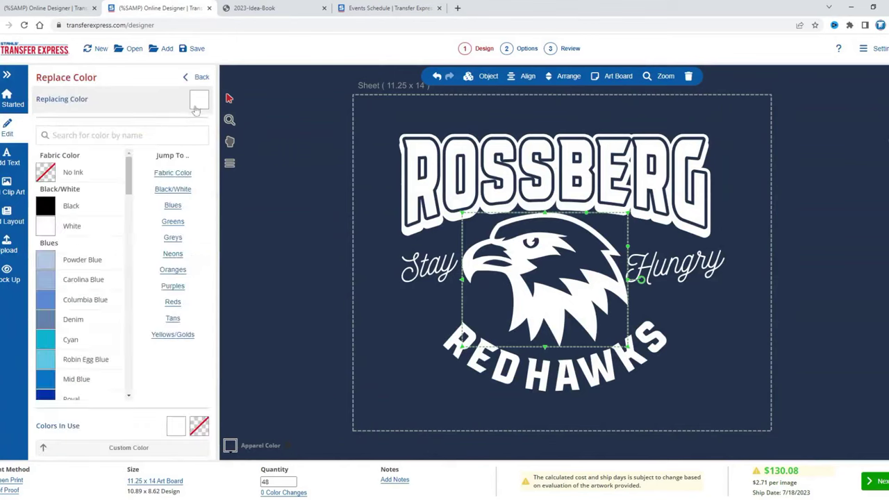
click(90, 177)
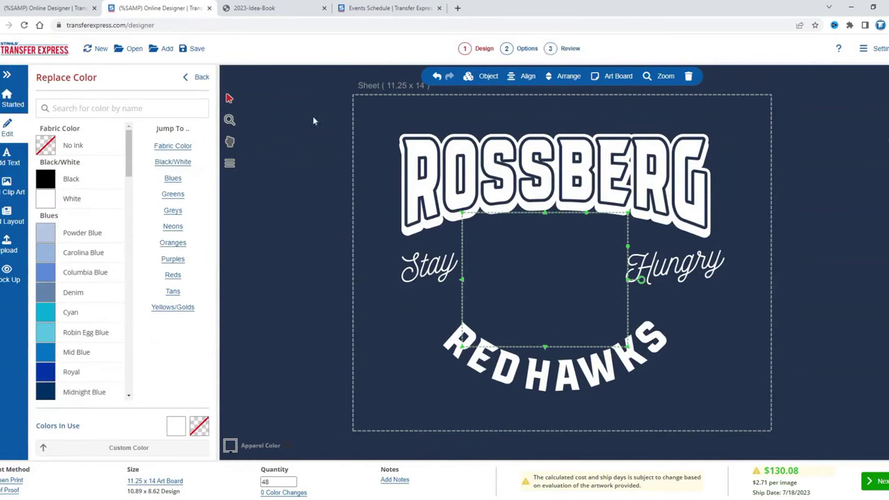
click(195, 77)
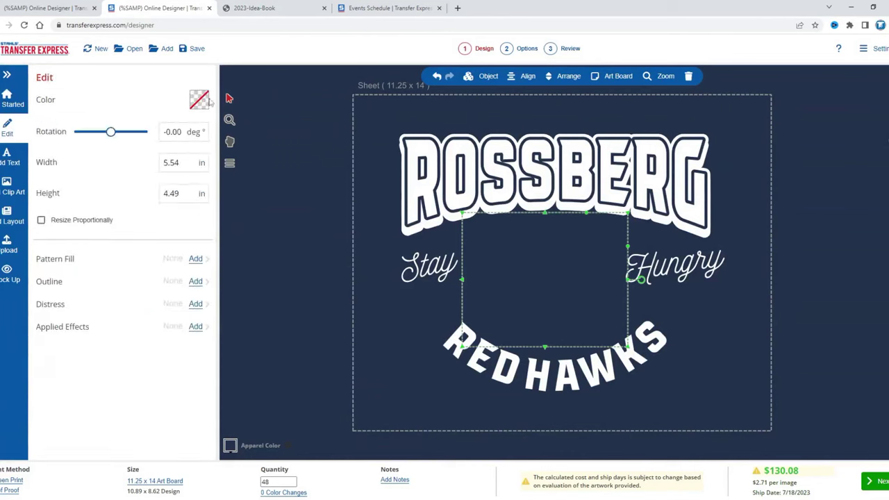
Step: Replace the hawk head's No Ink with White and deselect it
click(199, 100)
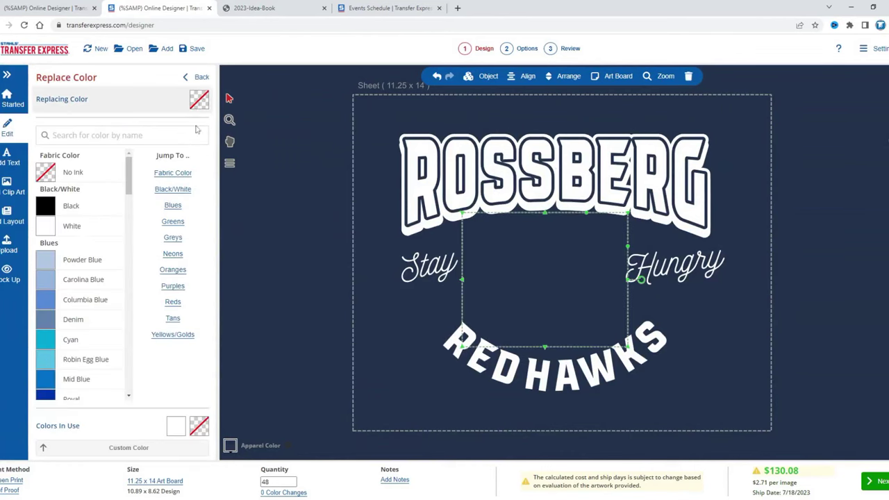
click(83, 226)
click(304, 229)
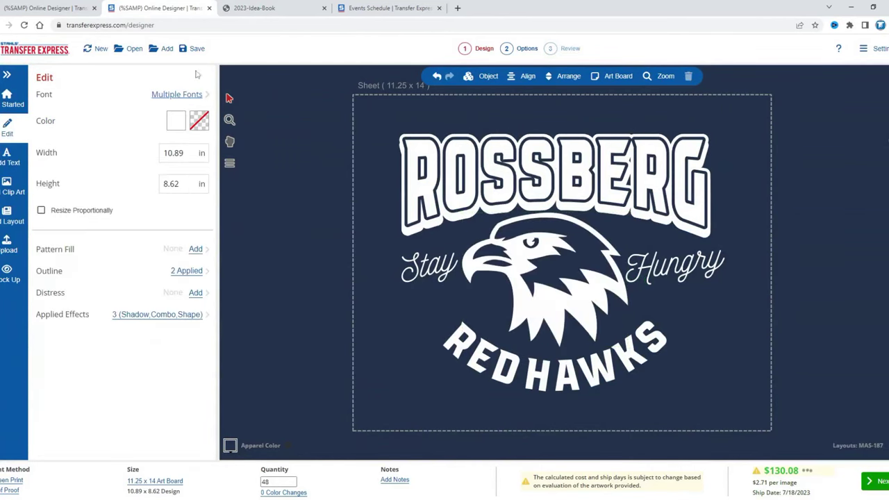
Step: Add a touching outline to the hawk head and increase its thickness to 1.12 in
click(516, 284)
click(196, 280)
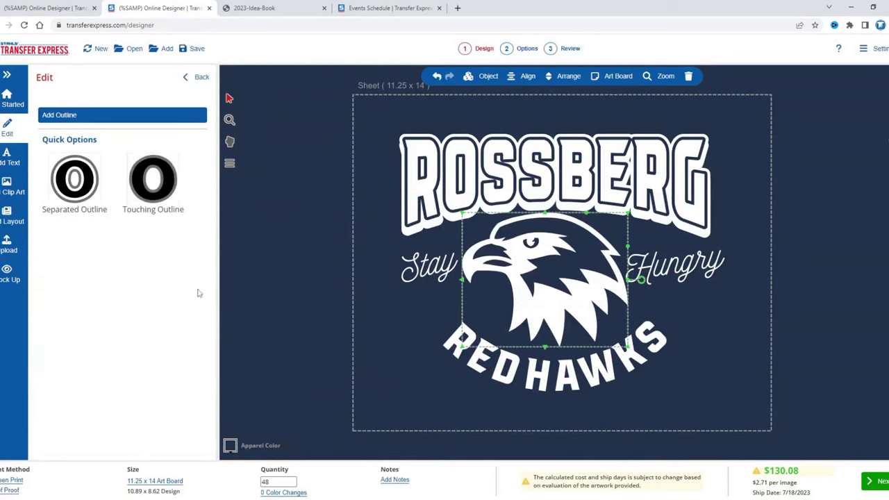
click(164, 179)
click(148, 120)
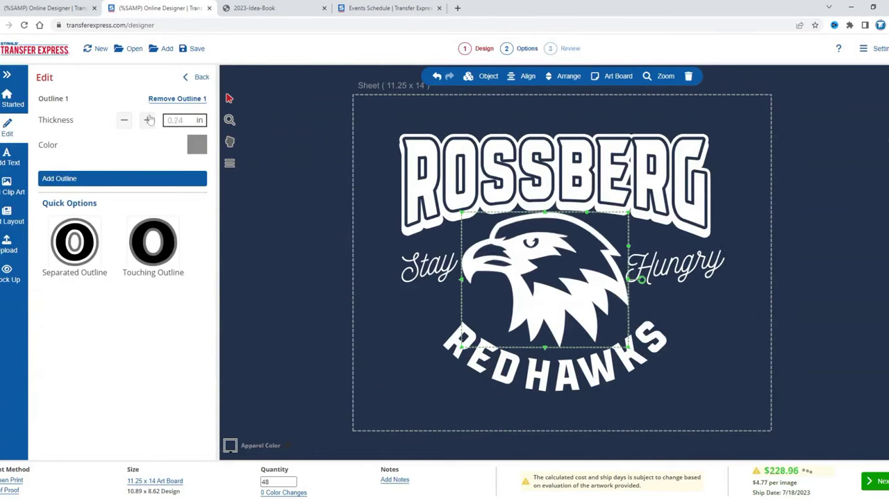
click(148, 120)
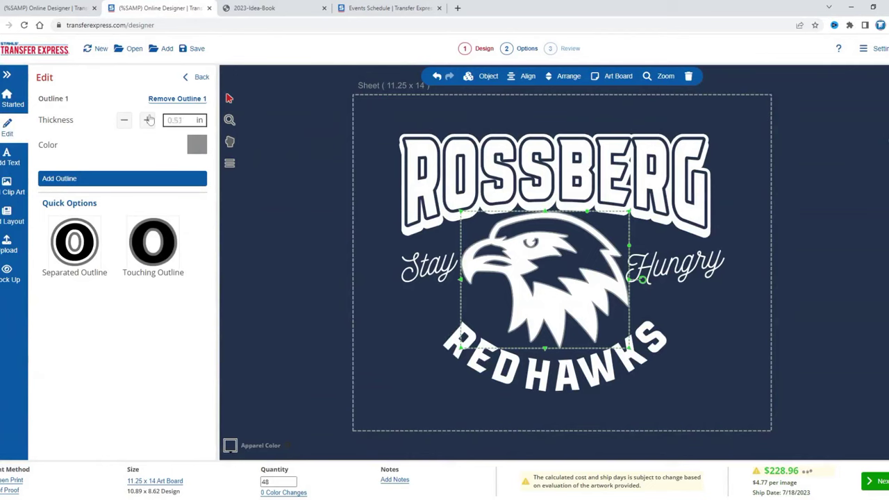
click(149, 121)
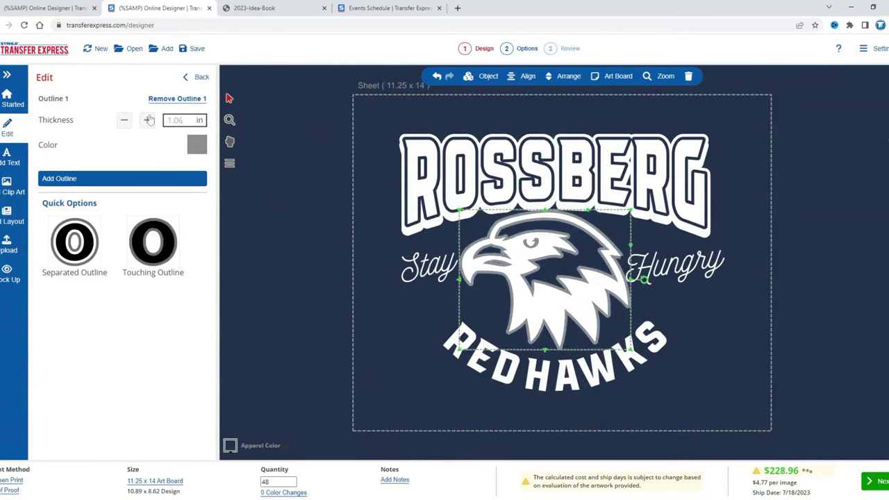
Step: Try replacing the hawk head's grey outline color with White, and undo that color change
click(199, 147)
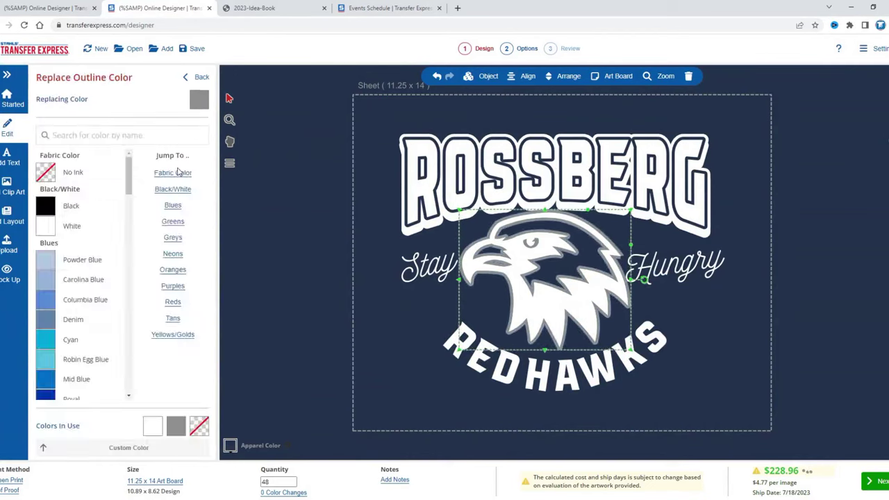
click(78, 225)
click(200, 77)
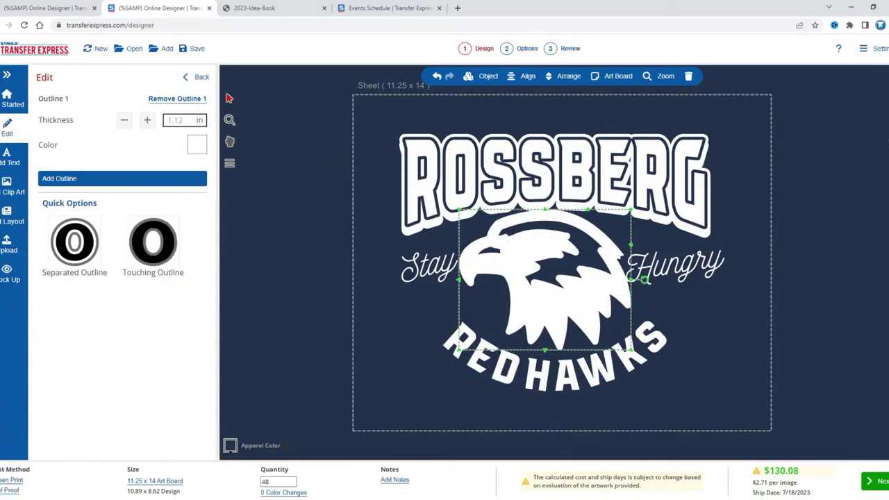
click(196, 79)
click(436, 76)
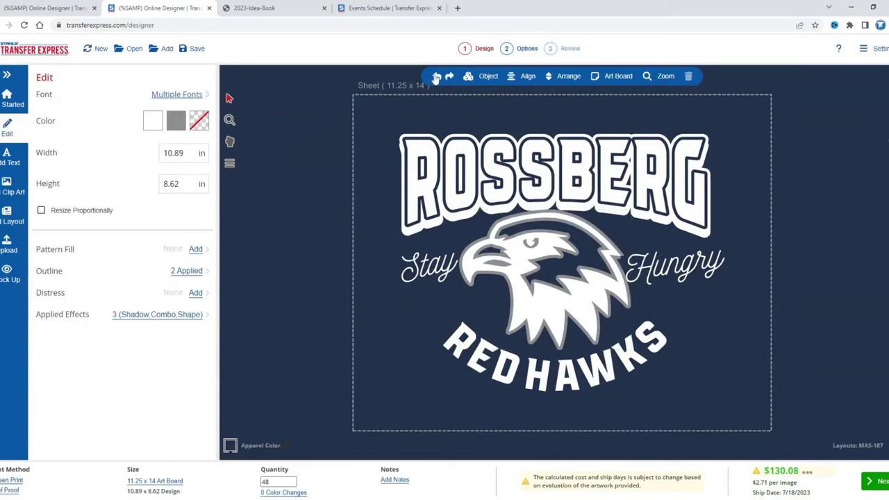
Step: Change the hawk head's white fill to No Ink and replace its grey outline with White
click(501, 237)
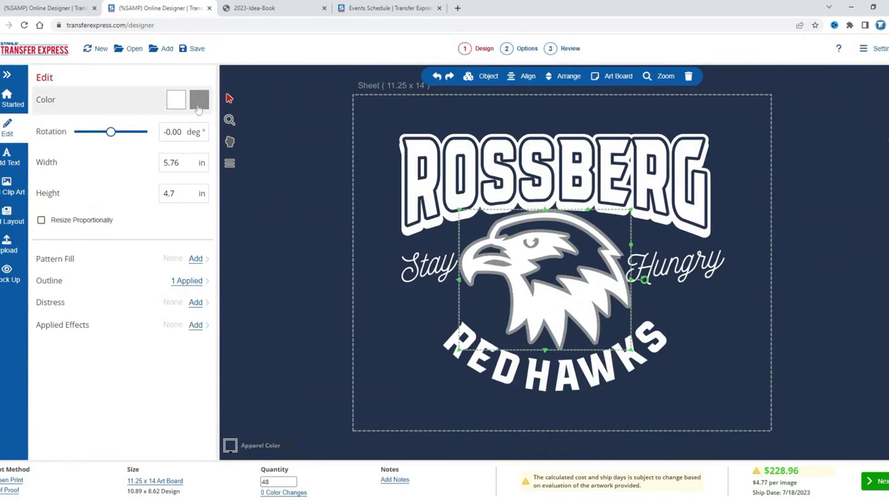
click(175, 103)
click(74, 173)
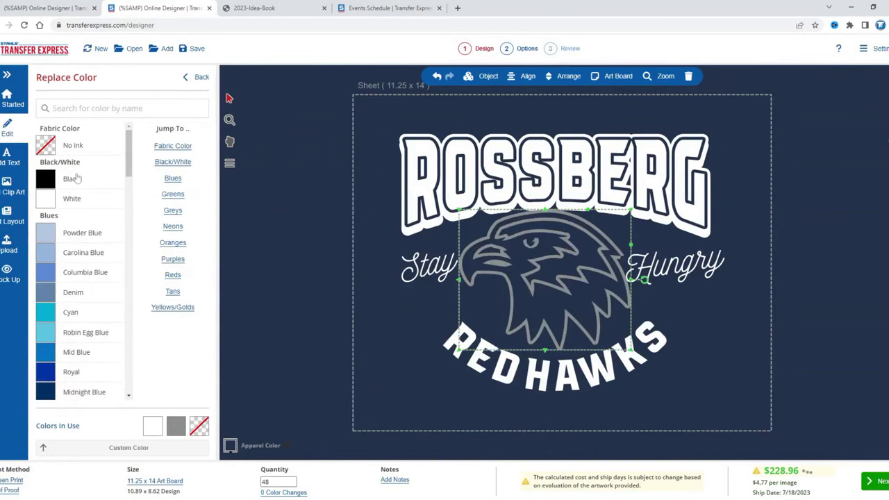
click(198, 78)
click(182, 102)
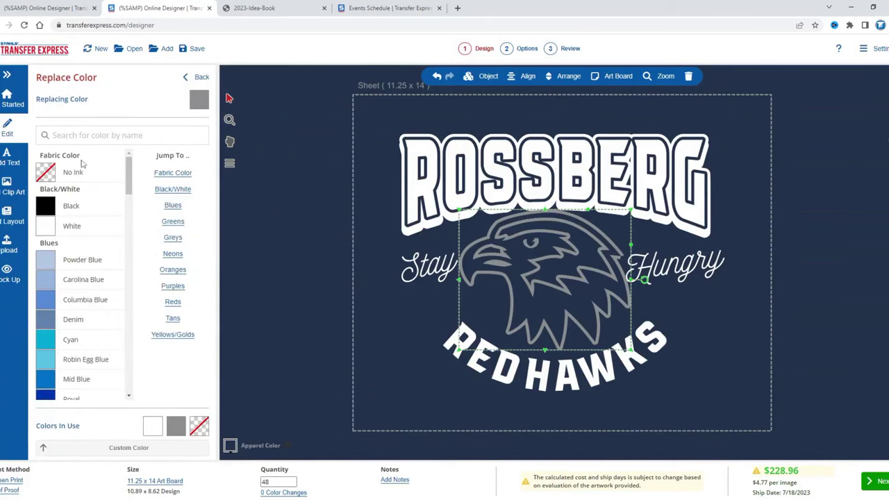
click(76, 227)
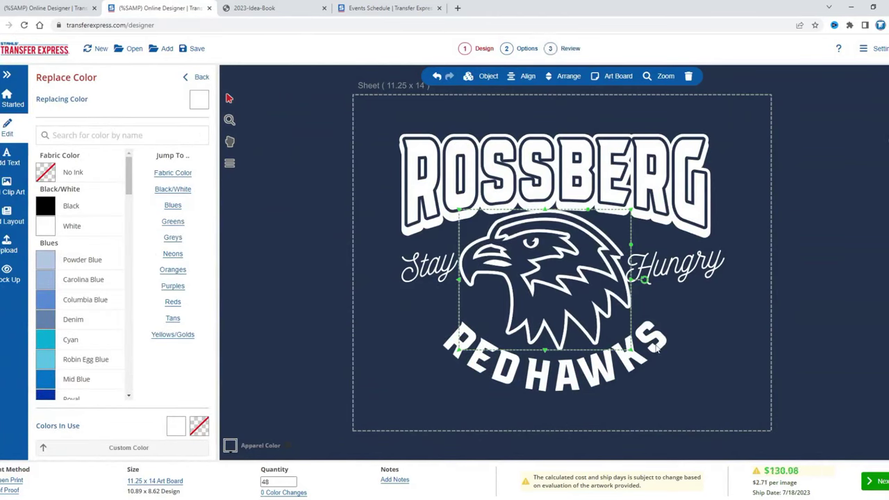
Step: Enlarge the hawk head to about 6.51 in wide and move the Stay and Hungry texts outward to clear it
drag(631, 351, 656, 372)
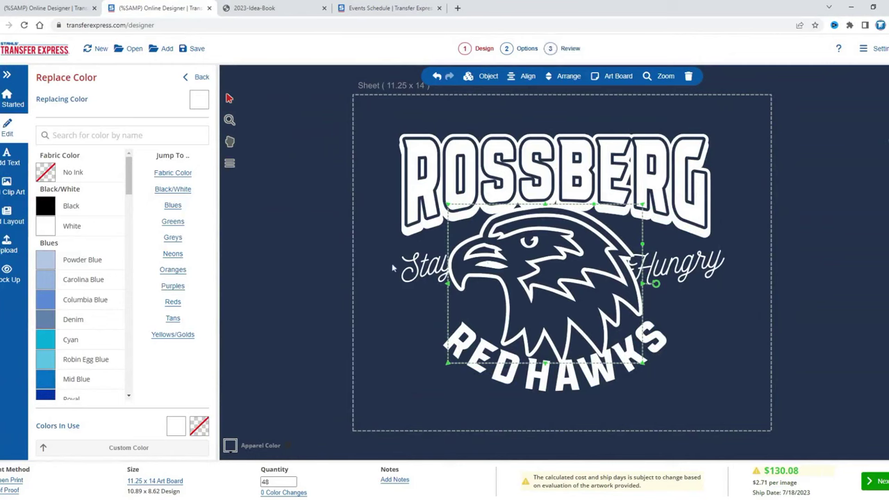
drag(425, 270, 406, 268)
drag(694, 280, 709, 279)
click(202, 80)
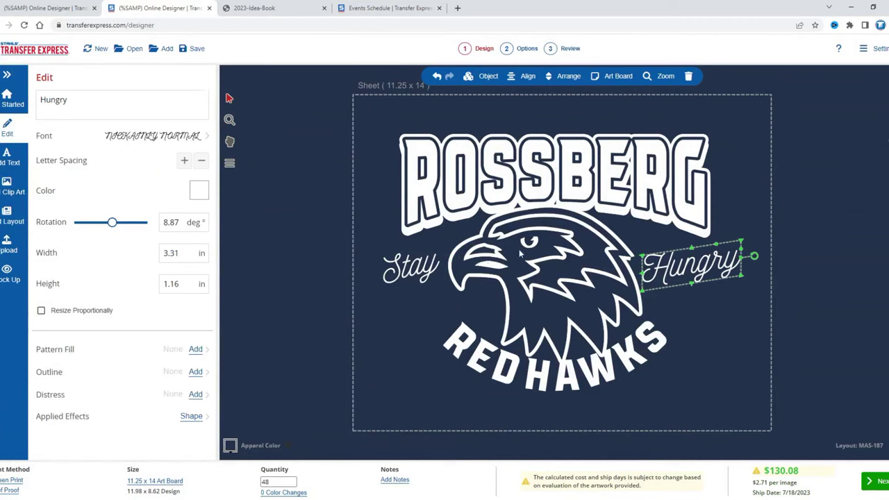
Step: Add a second outline to the hawk head in No Ink with a thickness of about 1 in, and deselect it
click(587, 245)
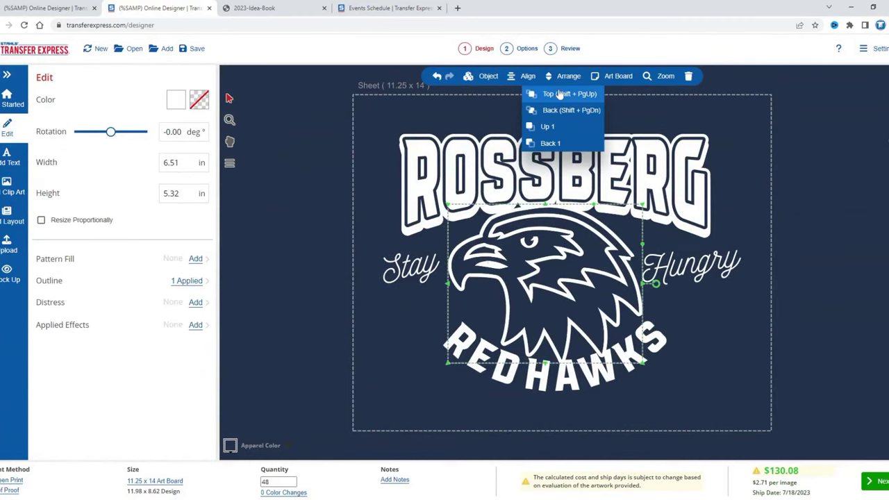
click(187, 282)
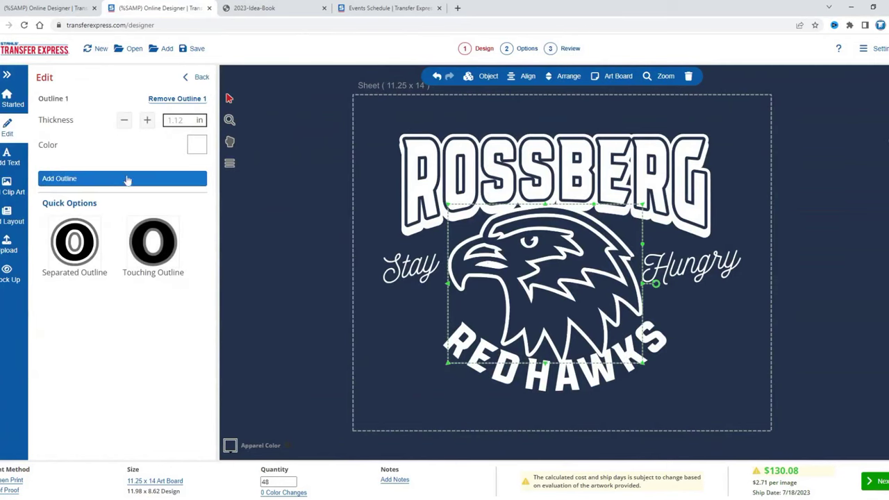
click(109, 181)
click(196, 221)
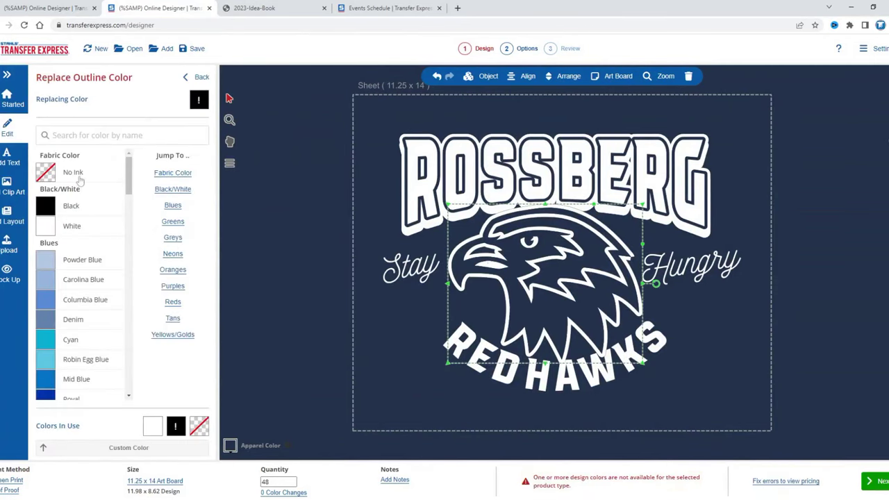
click(198, 78)
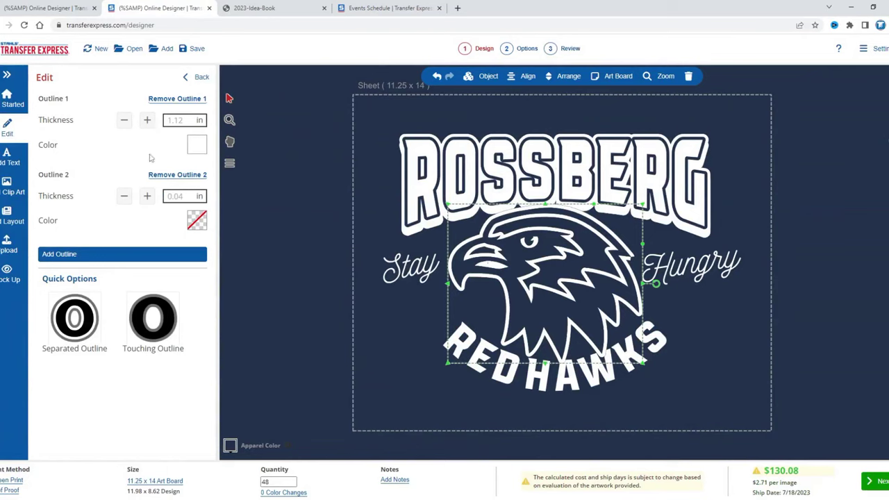
click(148, 197)
click(147, 197)
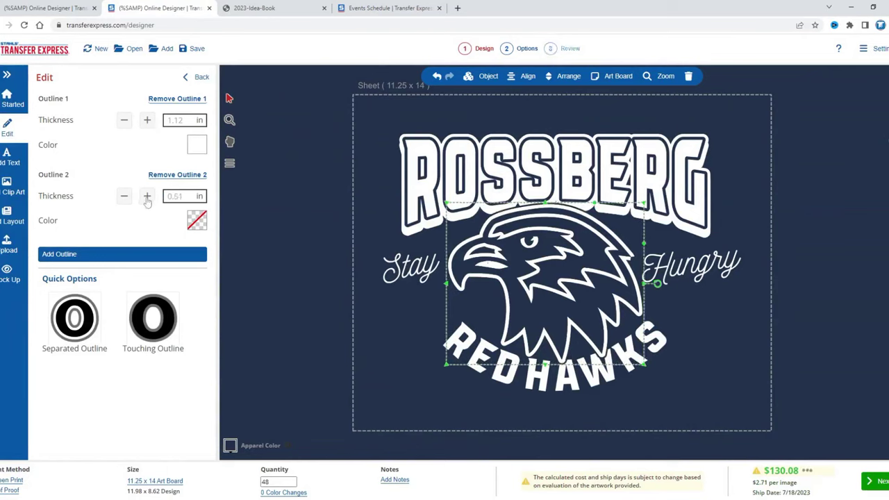
click(148, 197)
click(147, 197)
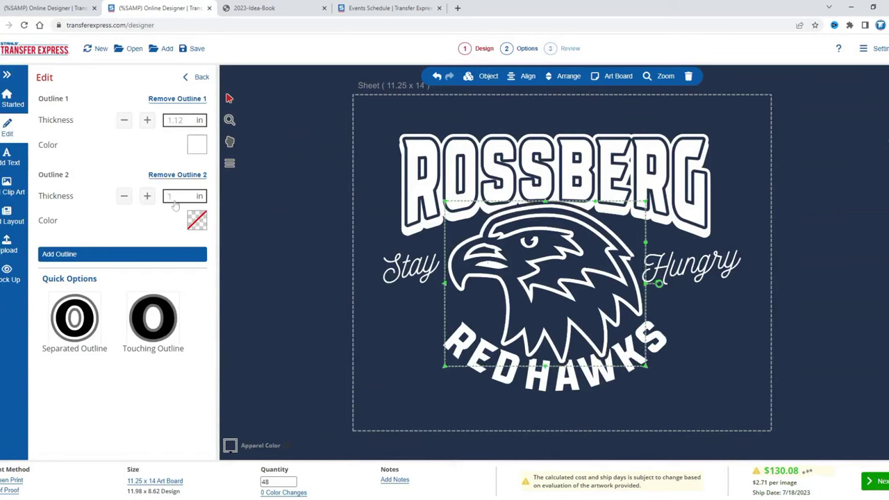
click(293, 281)
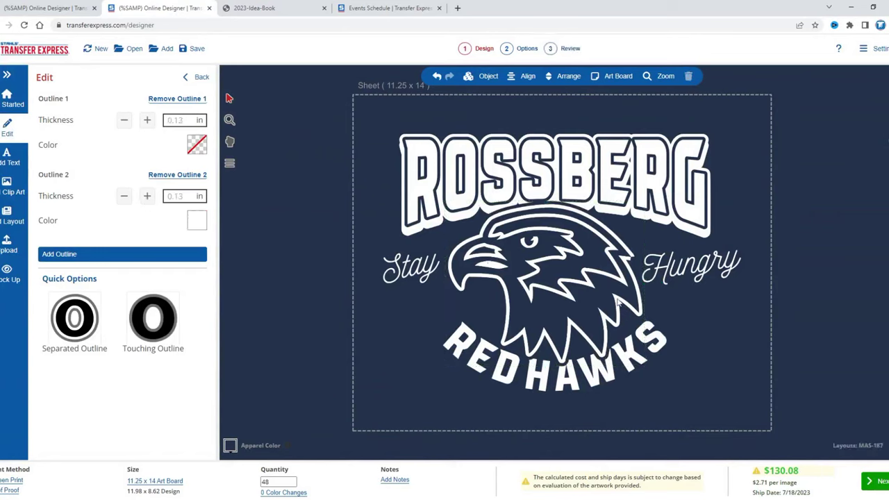
click(201, 78)
Step: Remove both outlines from the hawk head and replace its No Ink with White
click(561, 303)
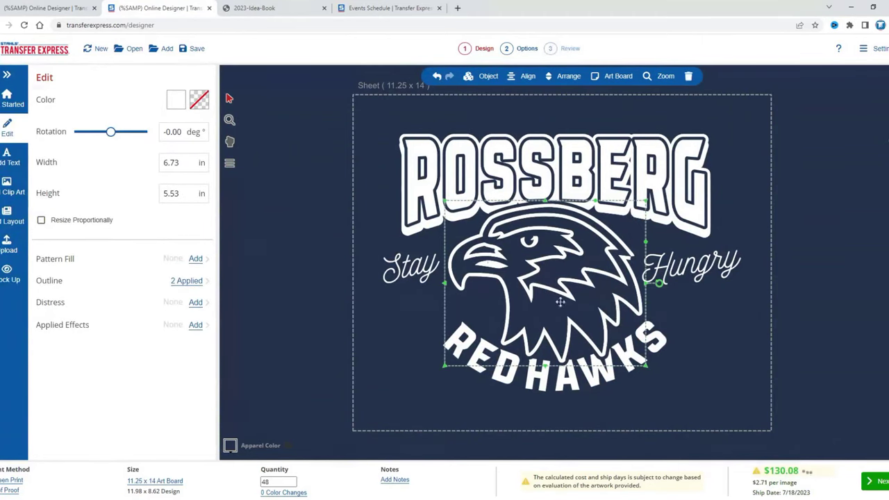
click(178, 103)
click(198, 76)
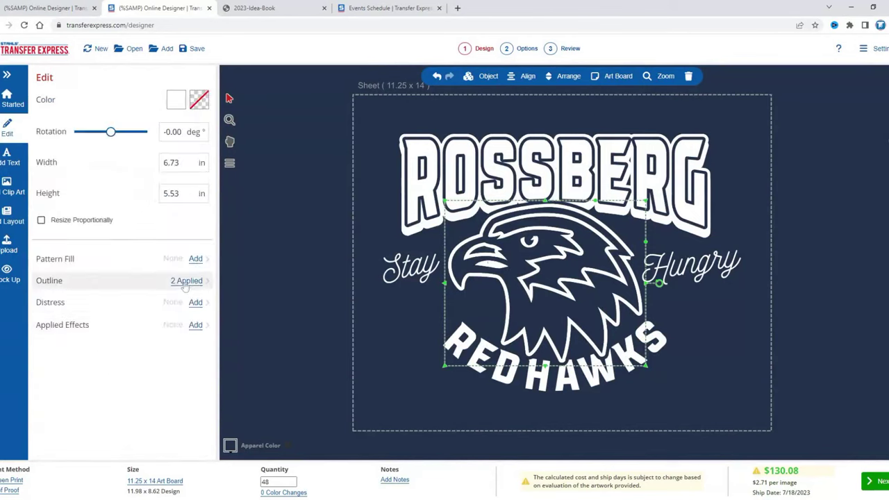
click(186, 281)
click(191, 176)
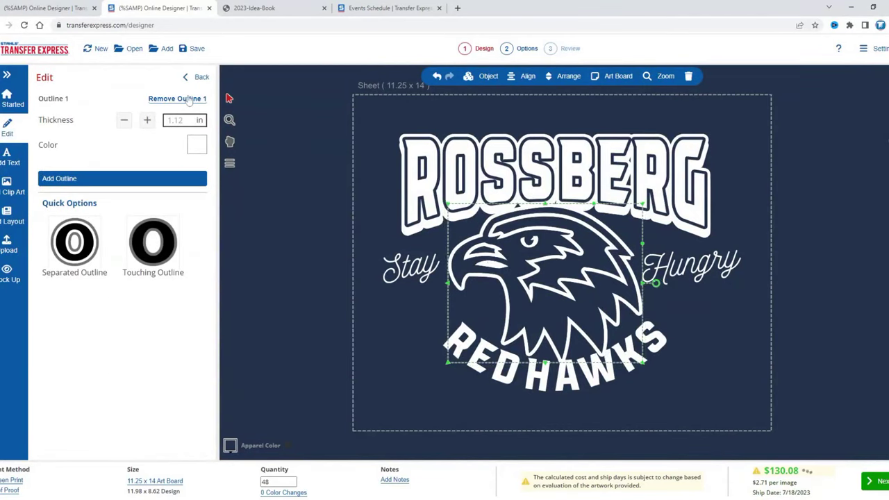
click(188, 98)
click(198, 77)
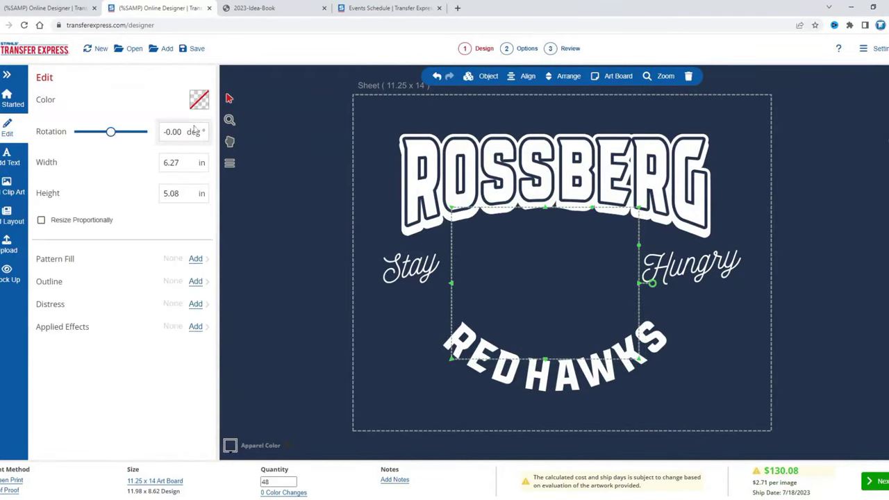
click(199, 99)
click(78, 225)
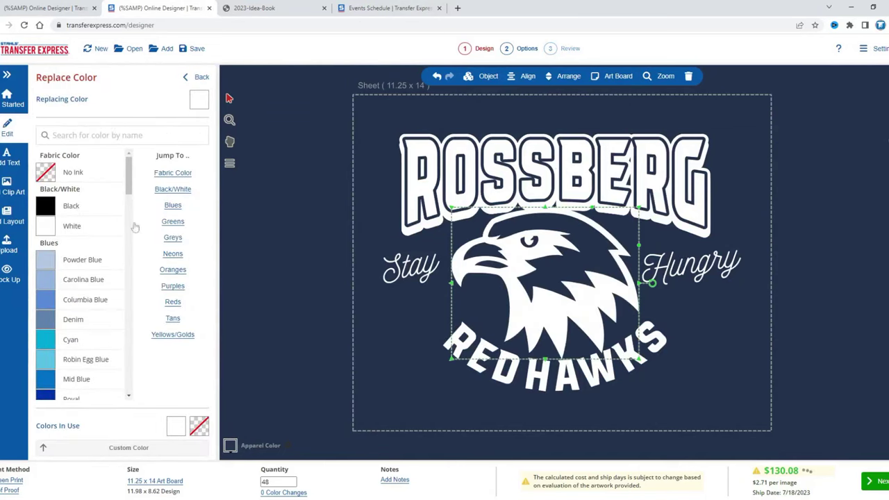
Step: Shrink the hawk head slightly, reposition it centrally between the Stay and Hungry texts, and deselect it
drag(640, 212, 614, 233)
drag(582, 271, 589, 263)
click(739, 329)
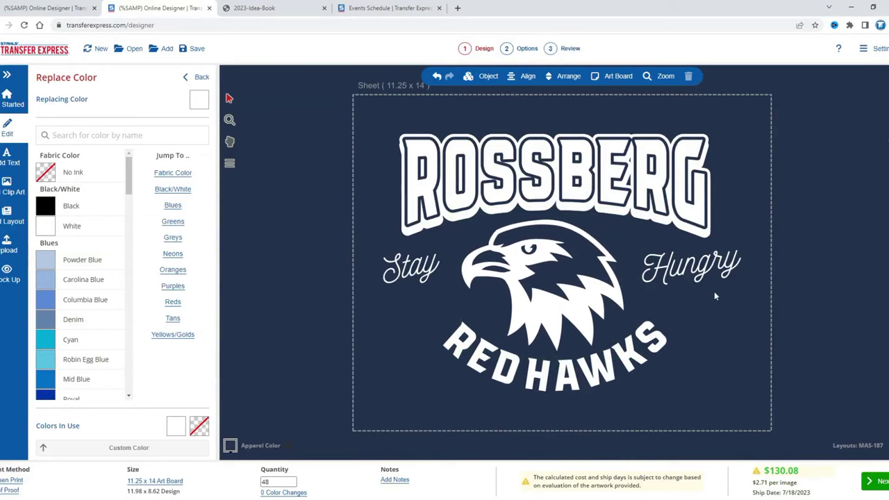
click(197, 76)
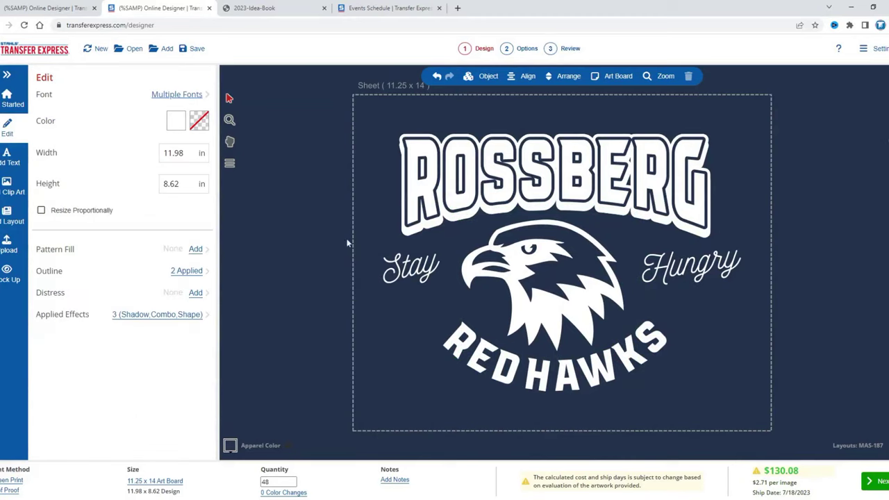
Step: Open the mock-up of the entire design and set its watermark text to Daves Prints
click(7, 271)
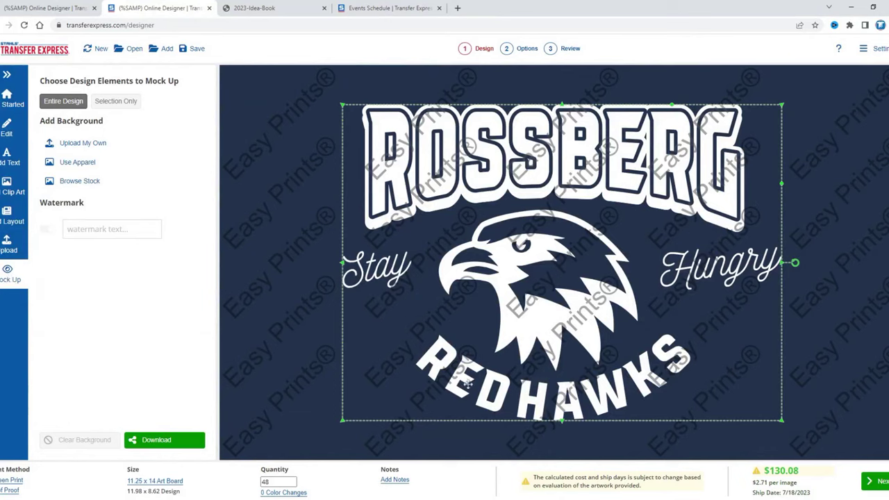
click(330, 301)
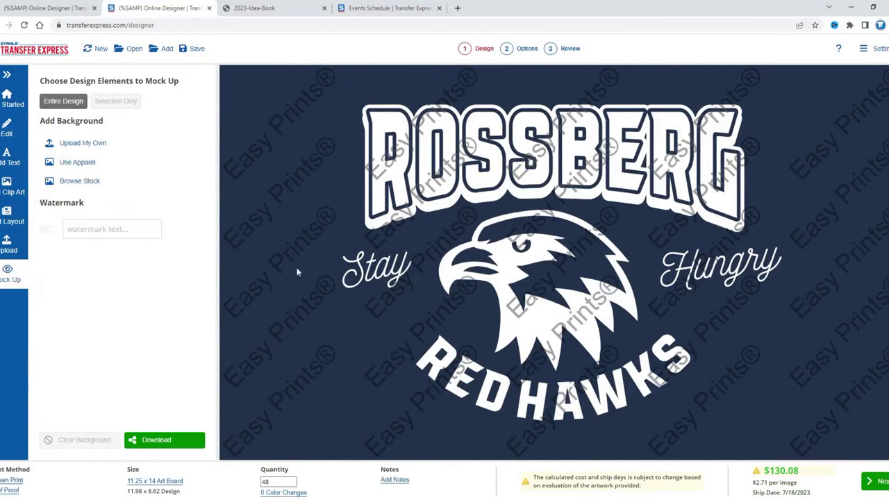
click(104, 229)
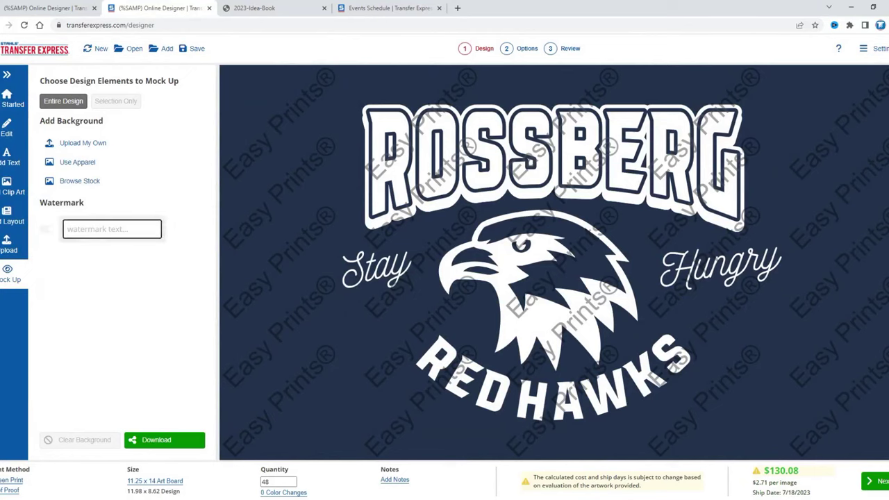
text(Daves Prints)
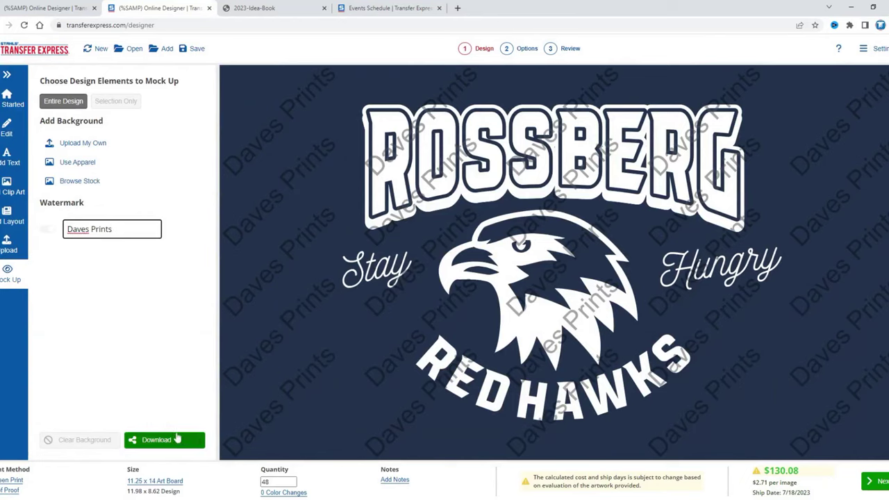
click(45, 233)
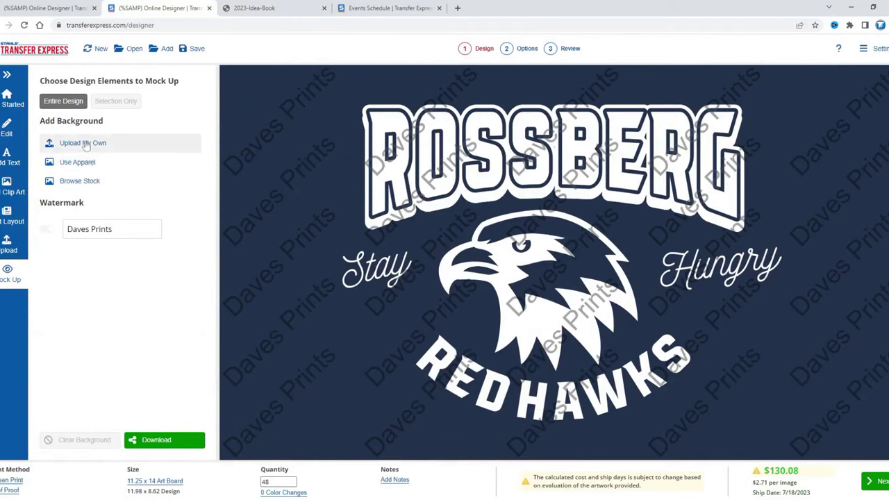
Step: Use the stock Navy T-Shirt as the mock-up background and turn off the Daves Prints watermark
click(85, 181)
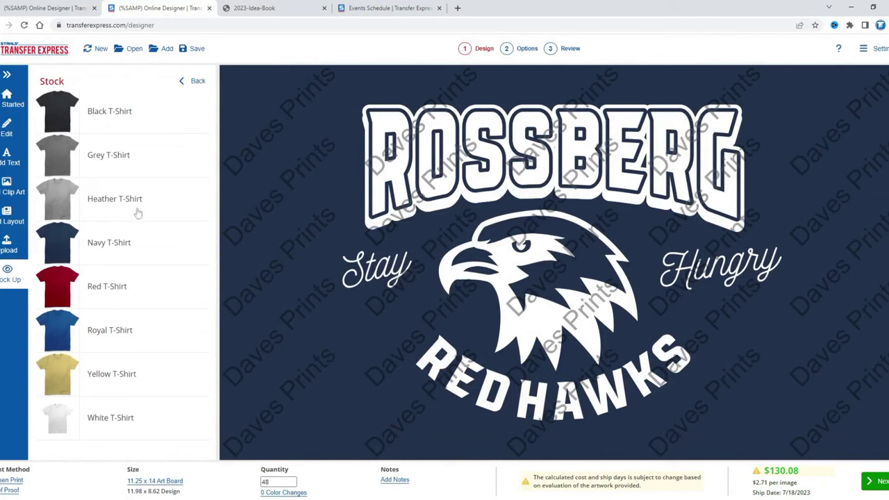
click(116, 120)
click(117, 255)
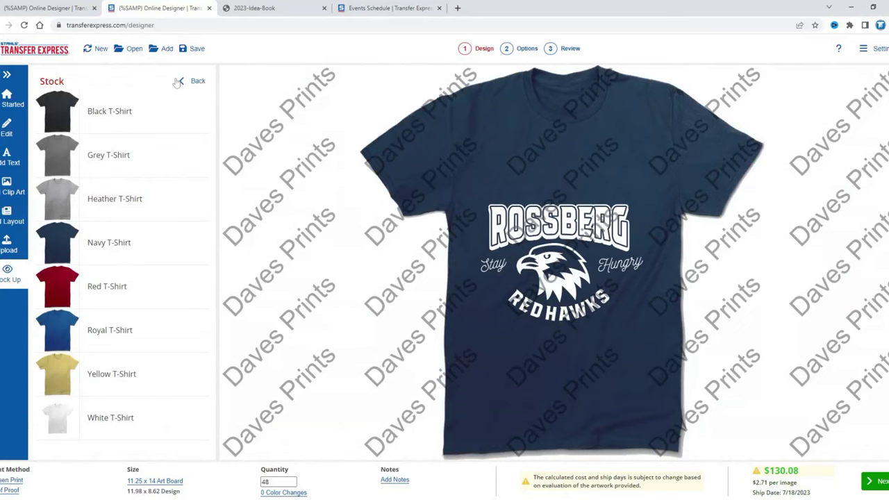
click(190, 82)
click(48, 229)
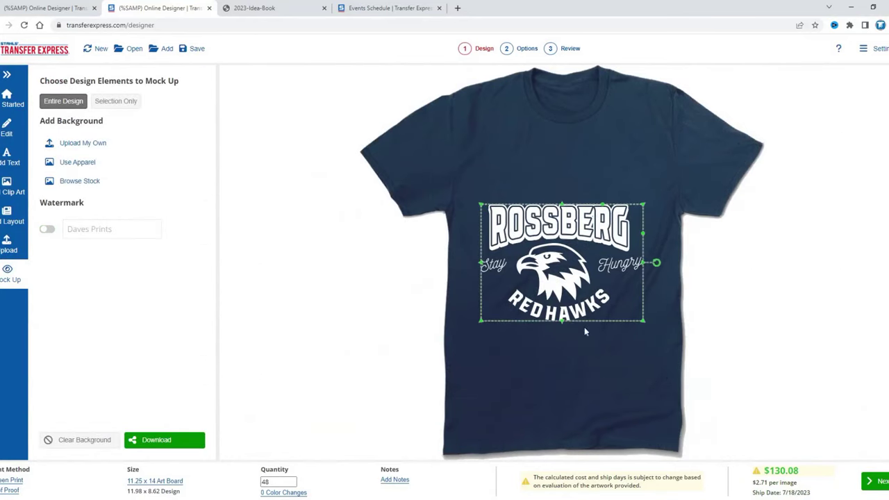
Step: Raise the design to the chest of the navy T-shirt and center it beneath the collar
drag(575, 299, 586, 242)
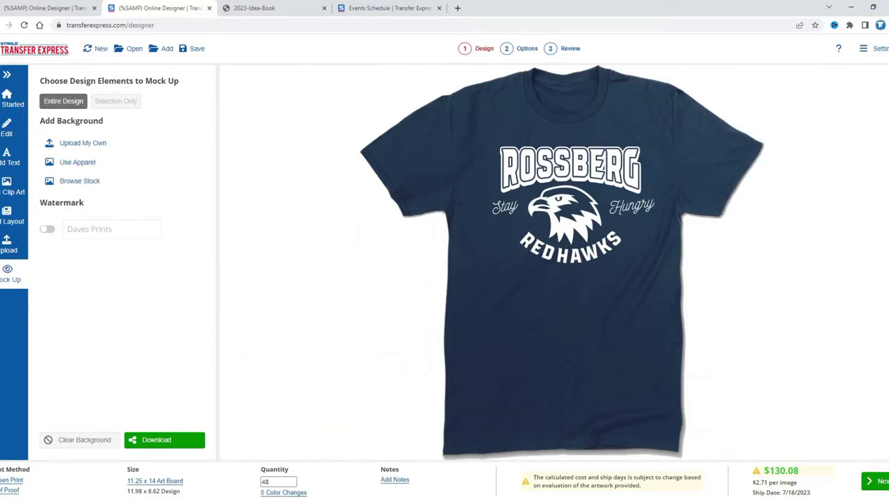
click(92, 183)
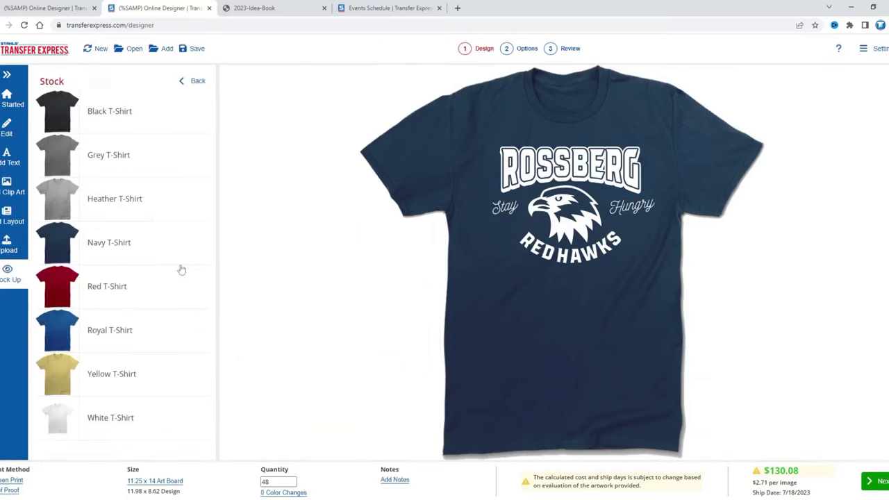
click(195, 81)
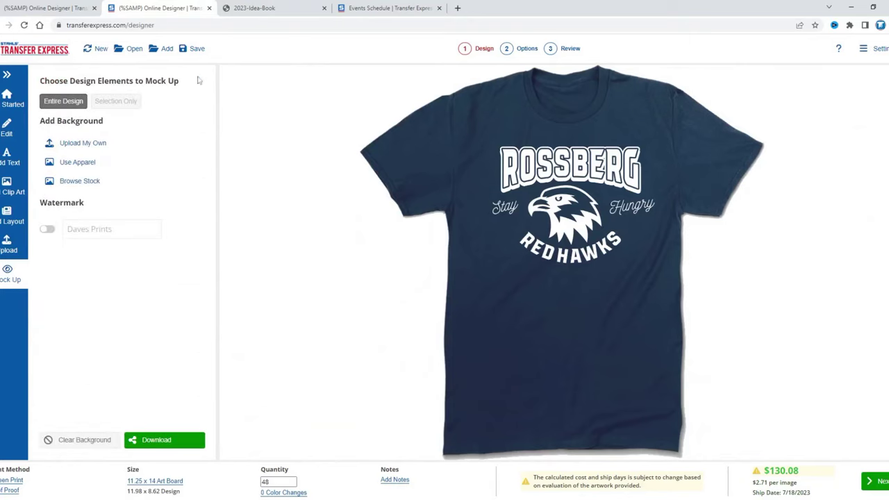
click(608, 239)
drag(609, 239, 602, 238)
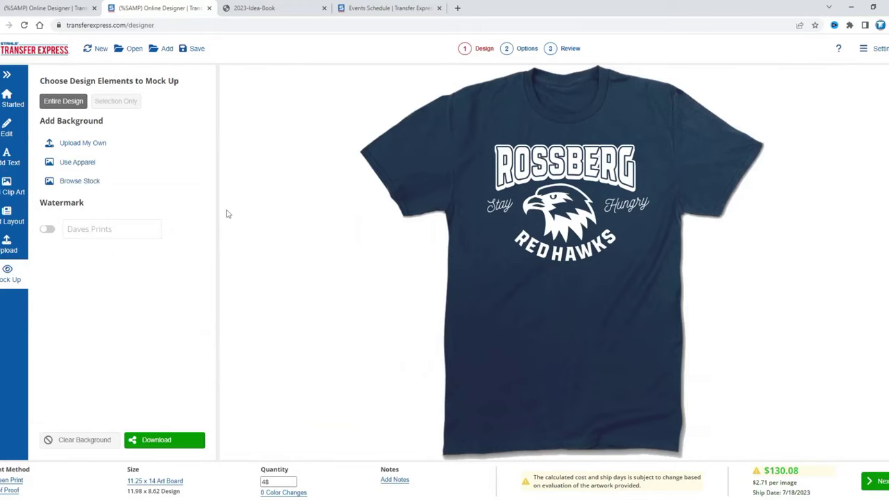
Step: Search the apparel for 3001 and use style BC3001 as the mock-up background
click(78, 162)
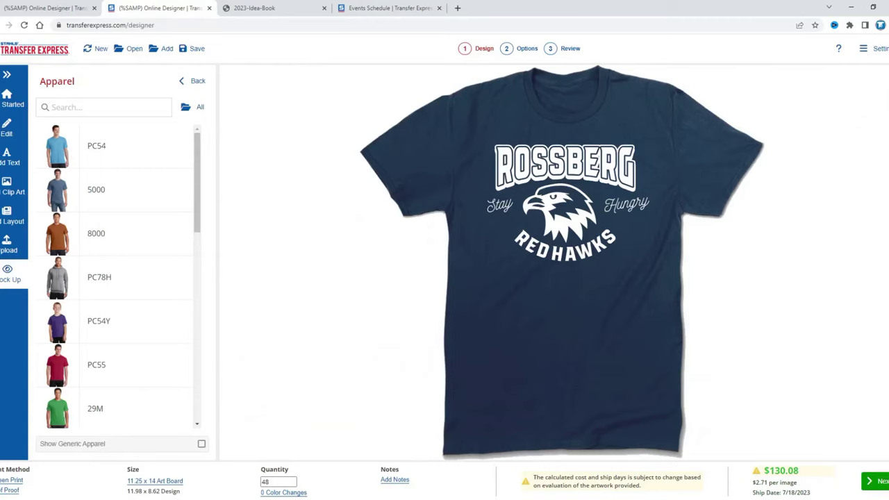
text(3001)
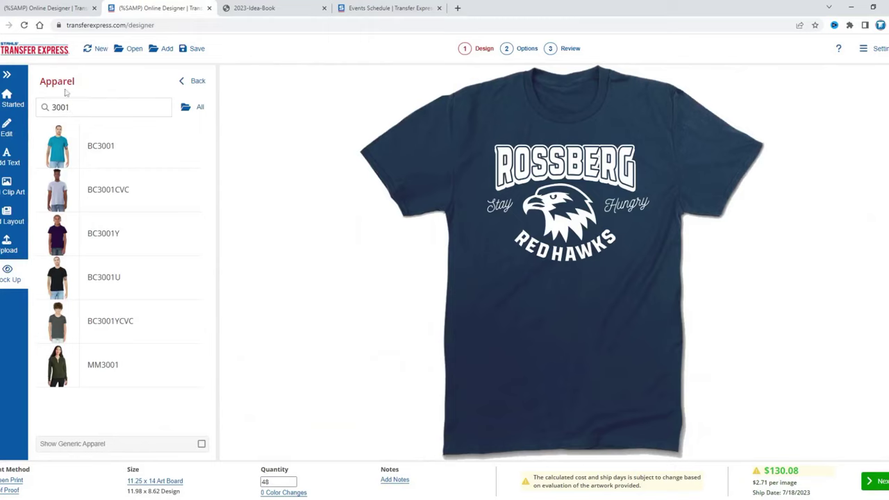
click(105, 150)
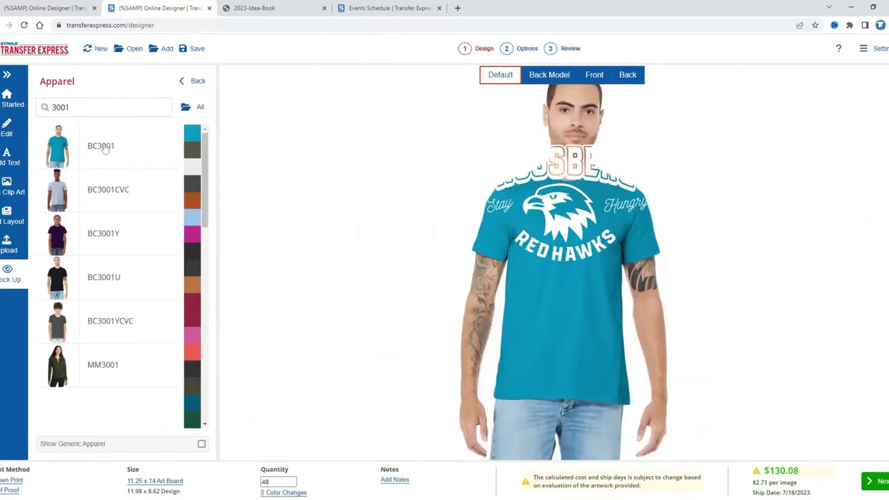
Step: Change the BC3001 shirt to navy, then shrink the design and place it on the model's chest
click(193, 188)
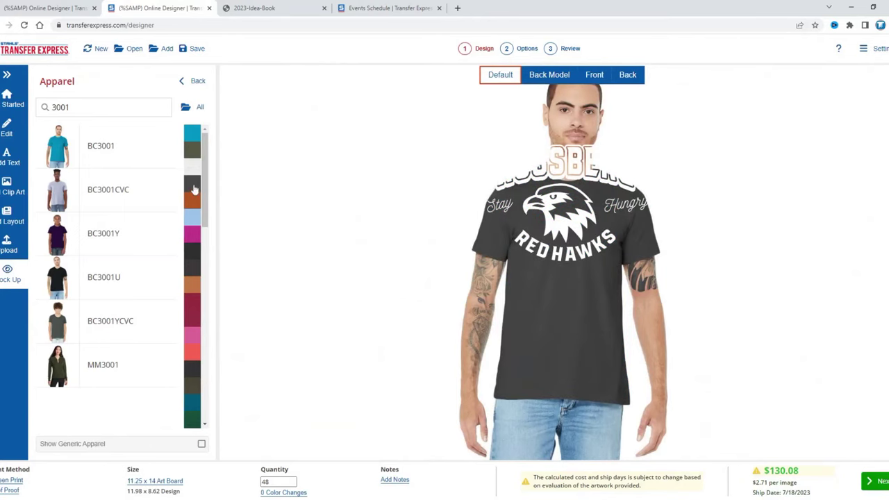
scroll(194, 248, down, 5)
scroll(195, 283, down, 5)
scroll(188, 160, down, 4)
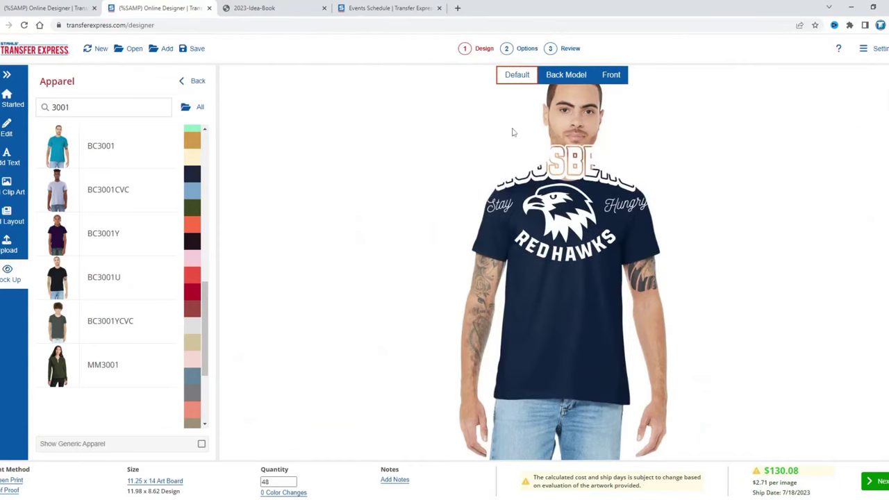
drag(408, 123, 799, 290)
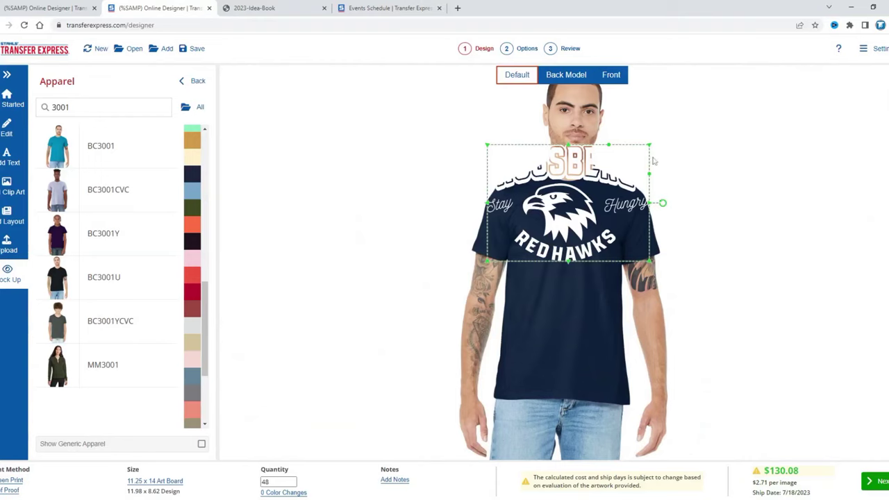
drag(552, 205, 586, 242)
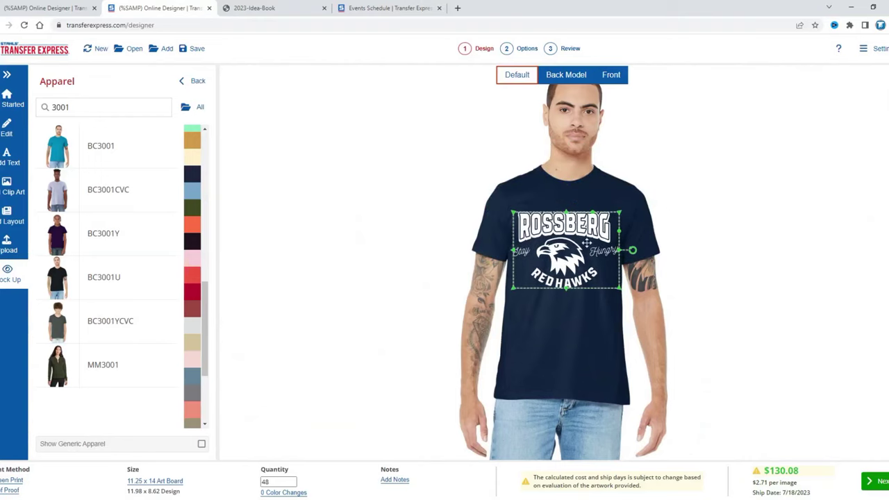
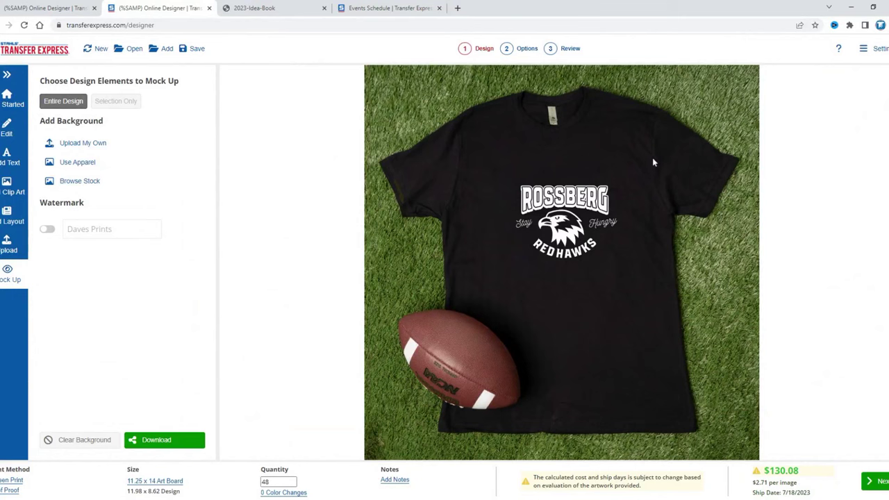
Step: Enlarge the design on the black shirt photo with the football, center it on the chest, and deselect it
drag(564, 229, 529, 194)
drag(598, 239, 639, 269)
drag(611, 240, 628, 258)
click(595, 304)
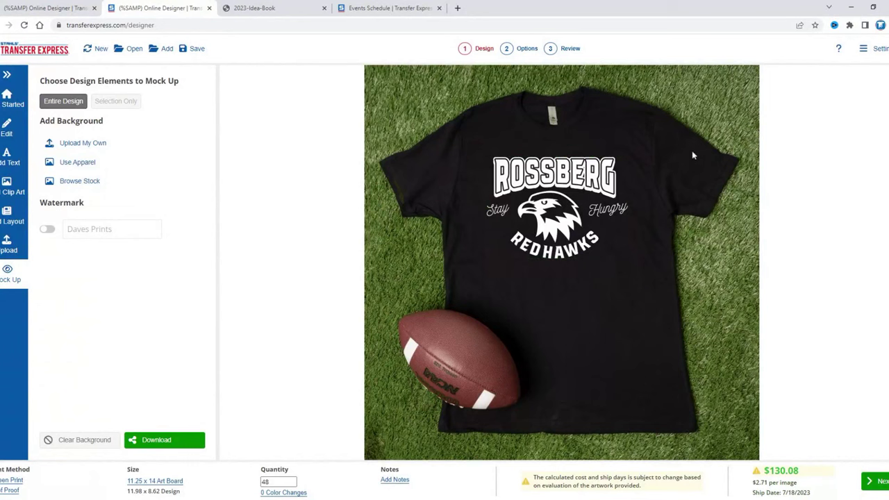
click(555, 220)
drag(555, 220, 559, 222)
click(605, 297)
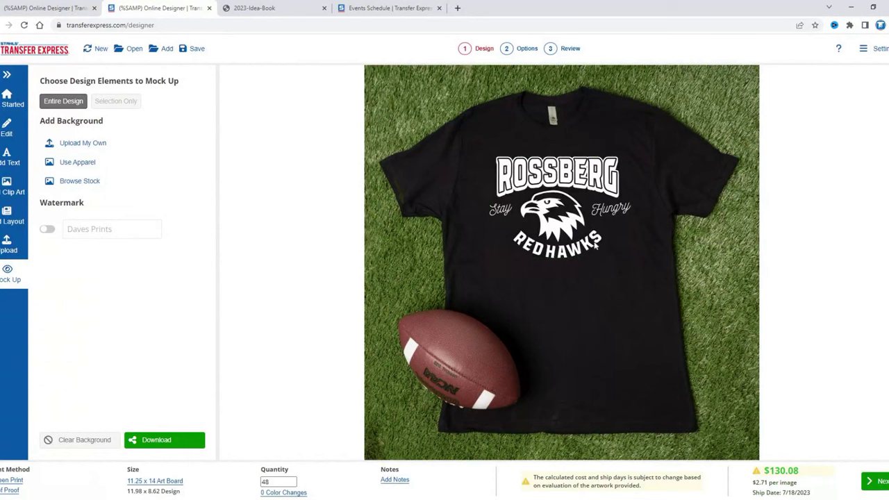
Step: Download the mock-up under the name rossberg football
click(164, 439)
text(r)
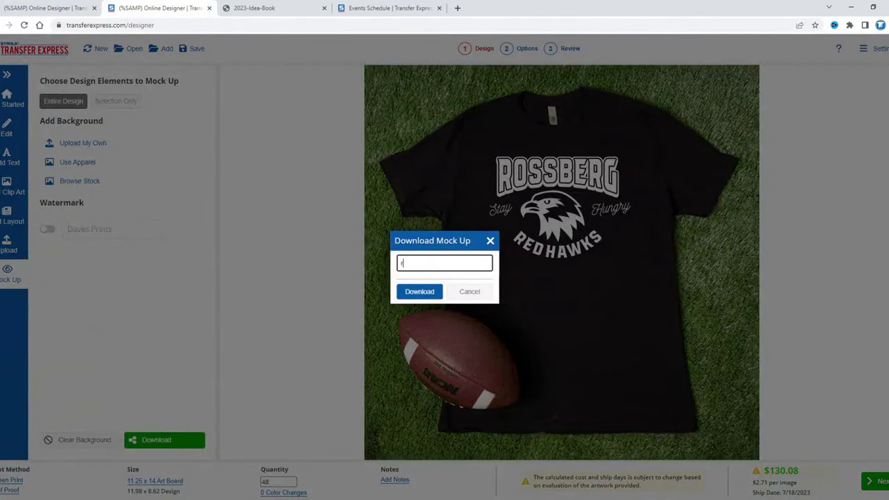
text(ossberg=football)
key(BackSpace)
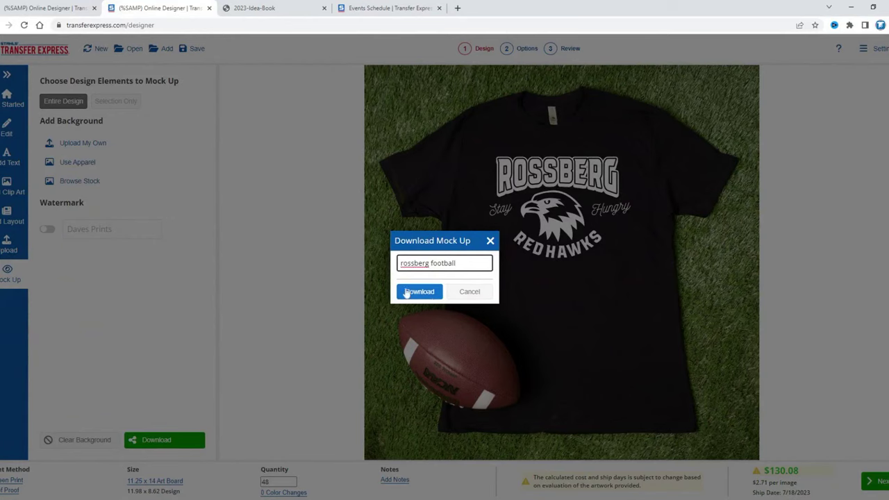
click(432, 292)
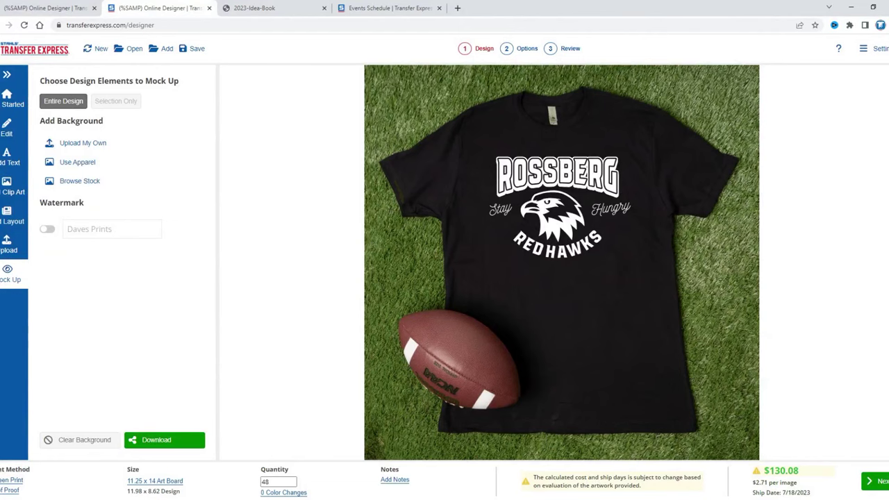
Step: Return to editing the design and upload the brown hawk head artwork with its white background removed
click(9, 128)
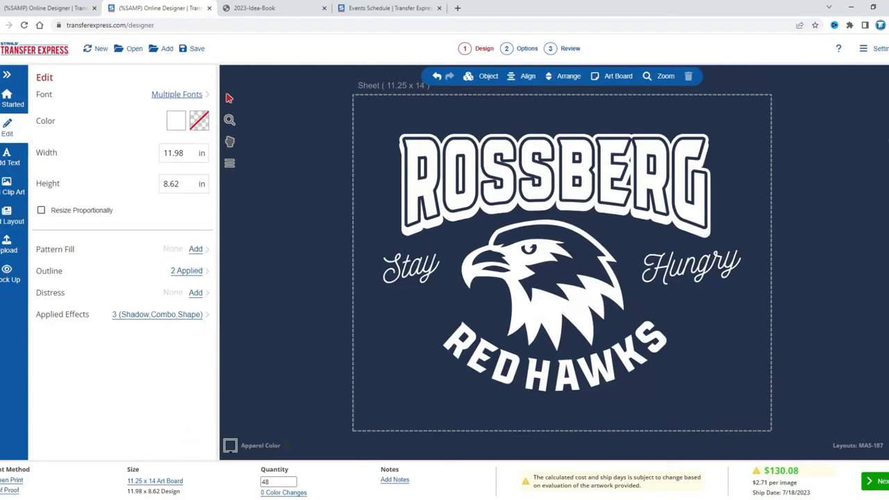
click(553, 306)
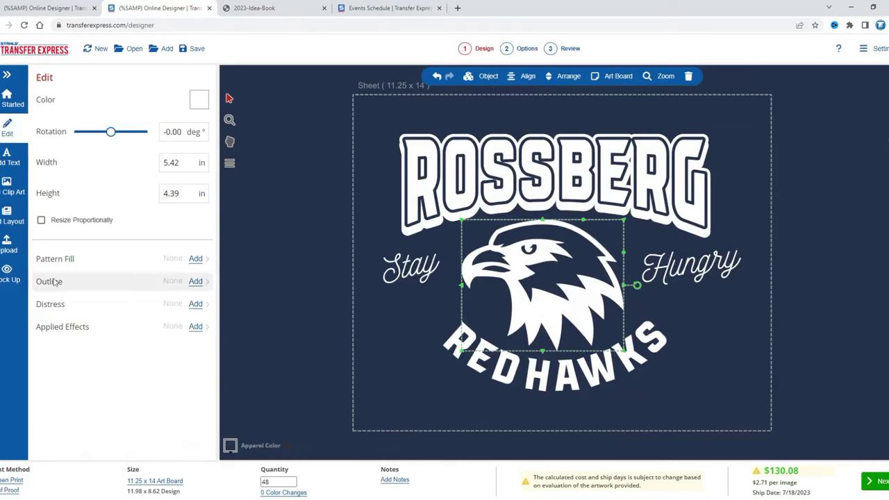
click(9, 243)
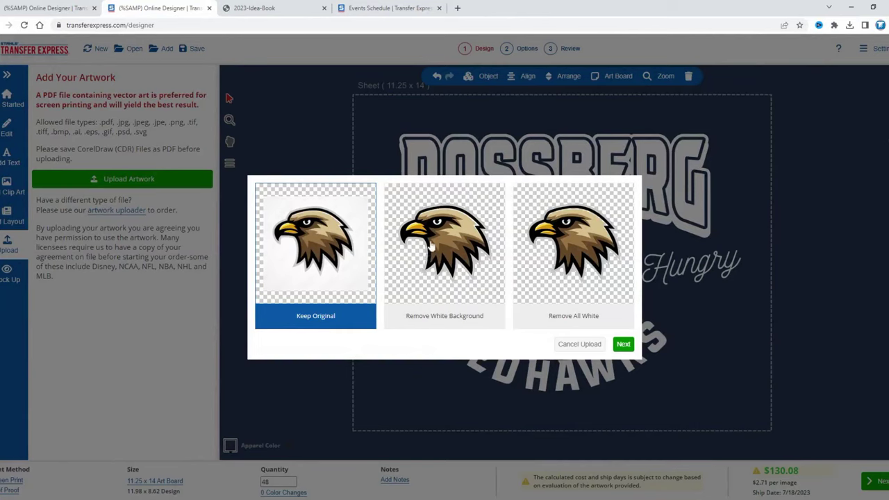
click(431, 252)
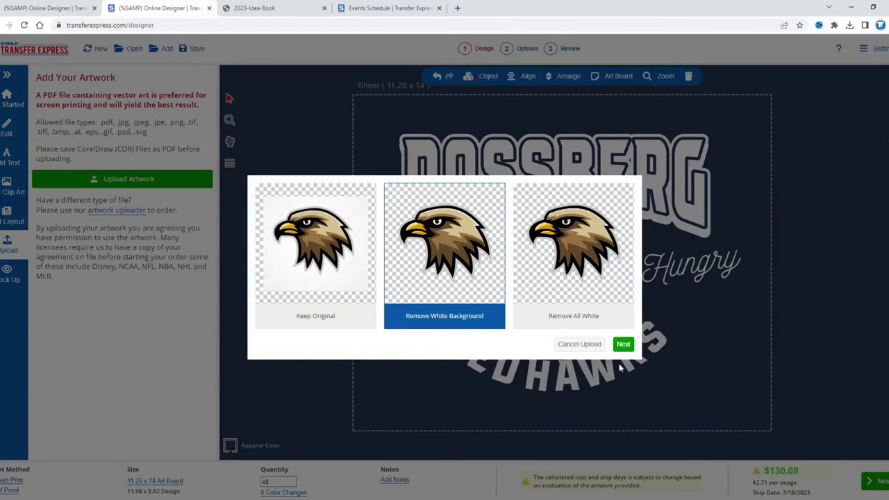
click(623, 344)
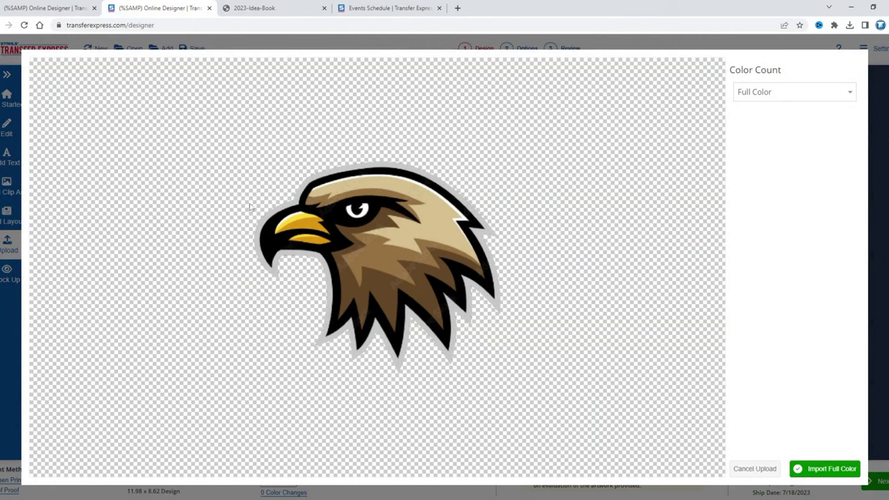
Step: Convert the uploaded hawk head to spot color, reprocess it with 2 colors, and add it to the design
click(795, 98)
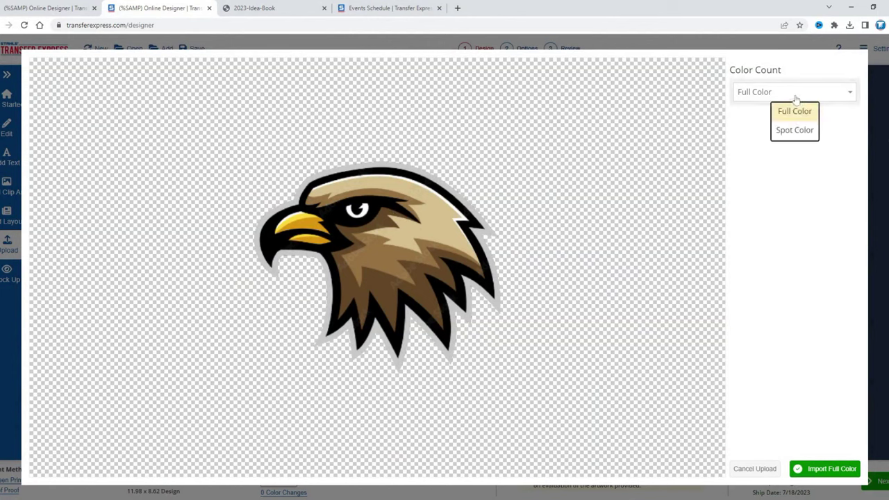
click(792, 133)
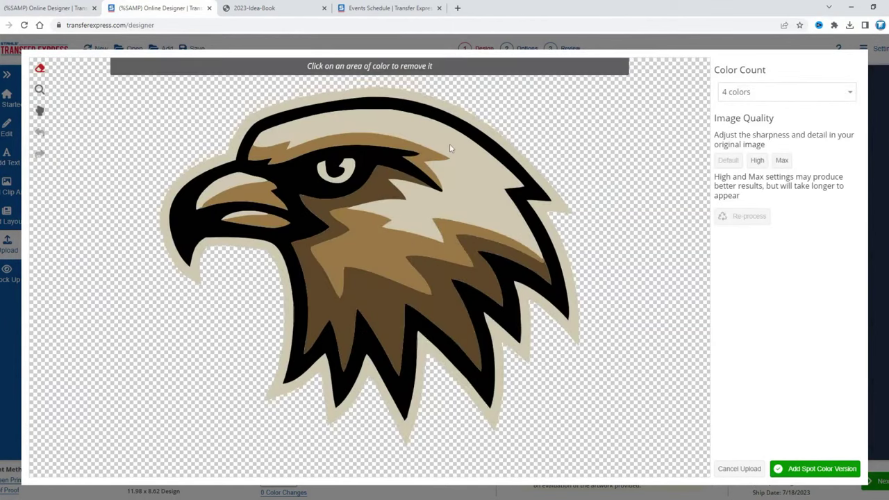
click(762, 97)
click(781, 127)
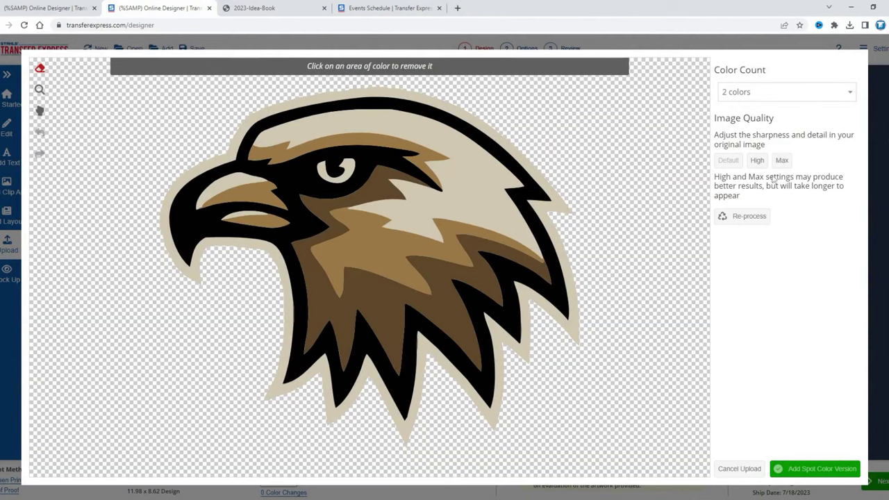
click(751, 217)
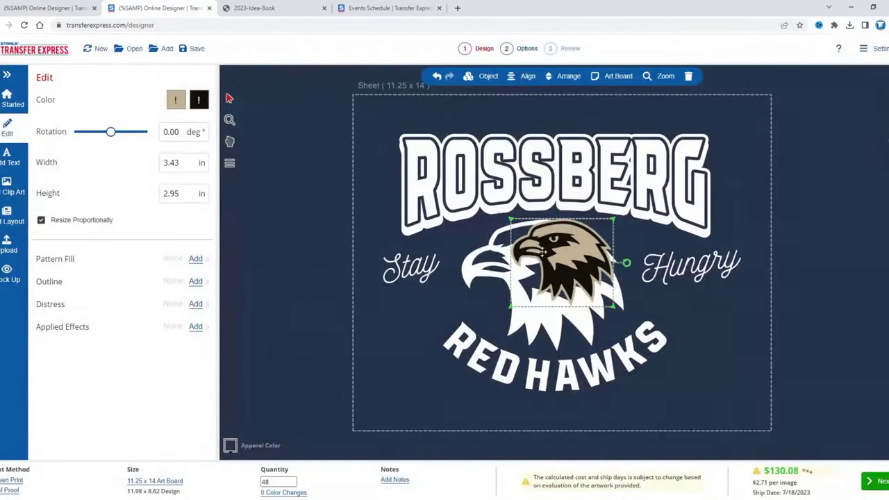
Step: Enlarge the new hawk head beside the existing one, and replace its tan with White and its black with No Ink
drag(591, 295, 463, 378)
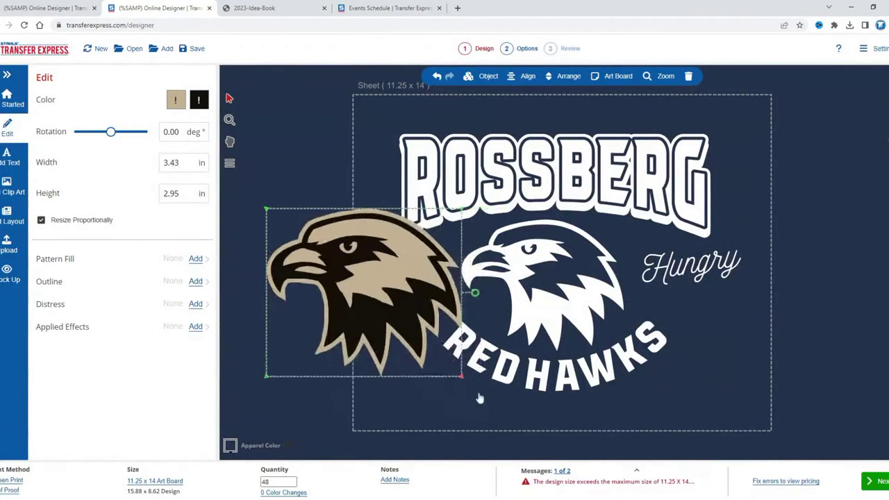
click(178, 101)
click(92, 226)
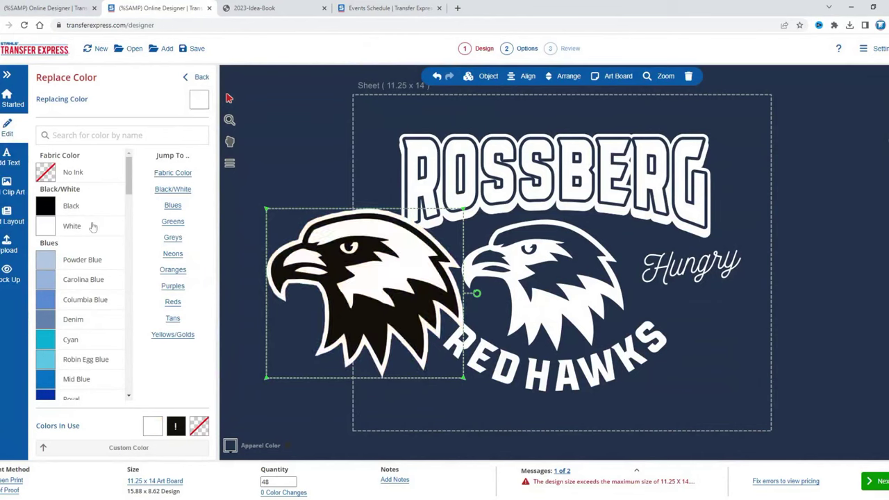
click(201, 77)
click(199, 102)
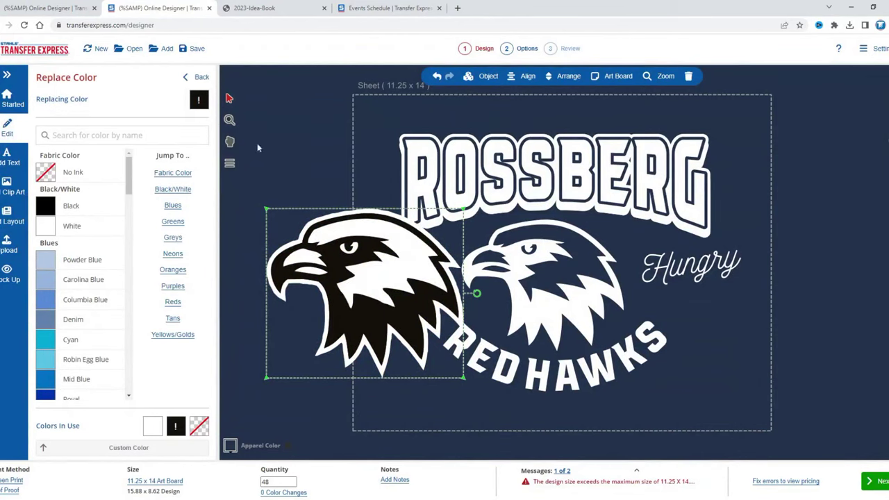
click(75, 174)
Step: Delete the old white hawk head, and fit the new one at a smaller size between Stay and Hungry
drag(393, 292, 436, 309)
click(521, 287)
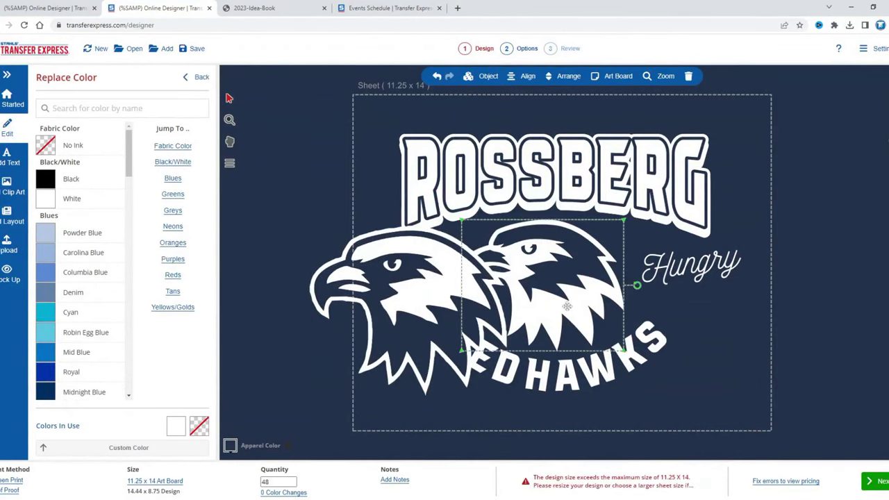
click(689, 77)
drag(463, 360, 617, 352)
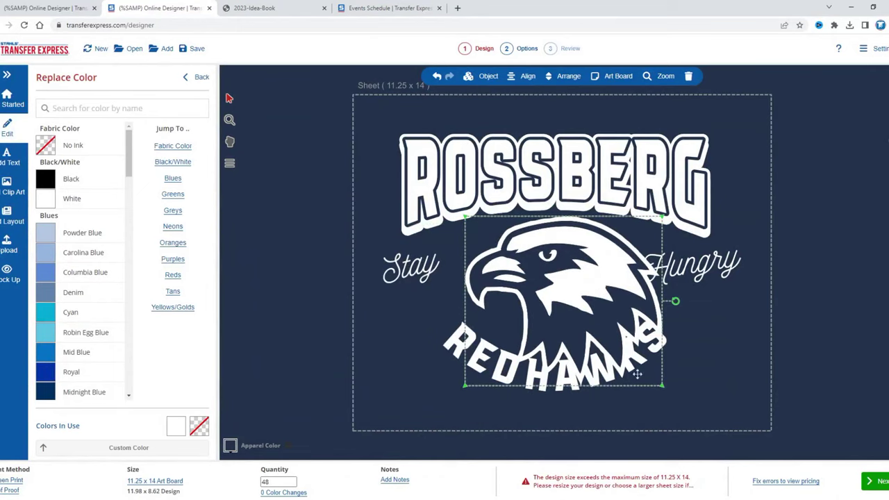
drag(611, 367, 599, 342)
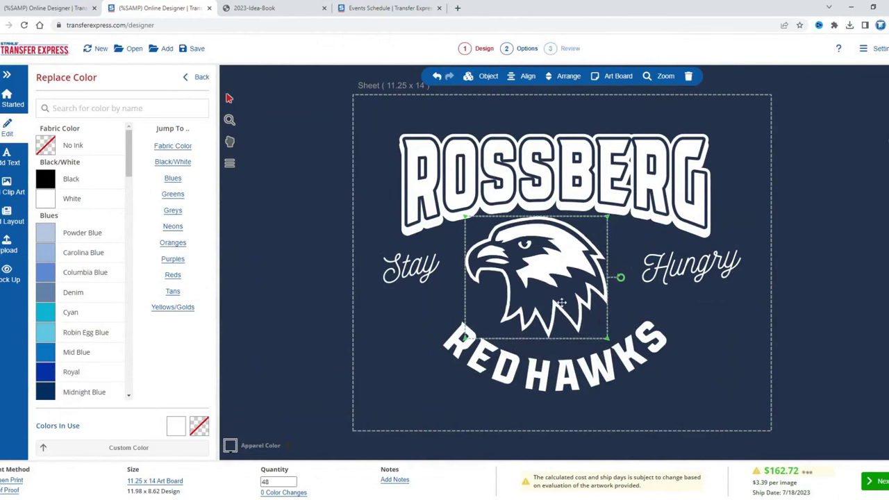
Step: Replace the hawk head's No Ink color with Mid Blue
click(194, 77)
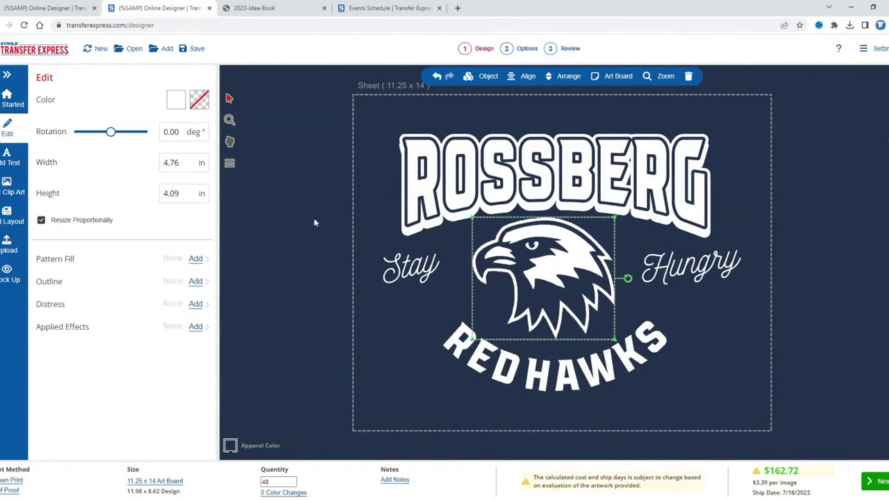
click(198, 101)
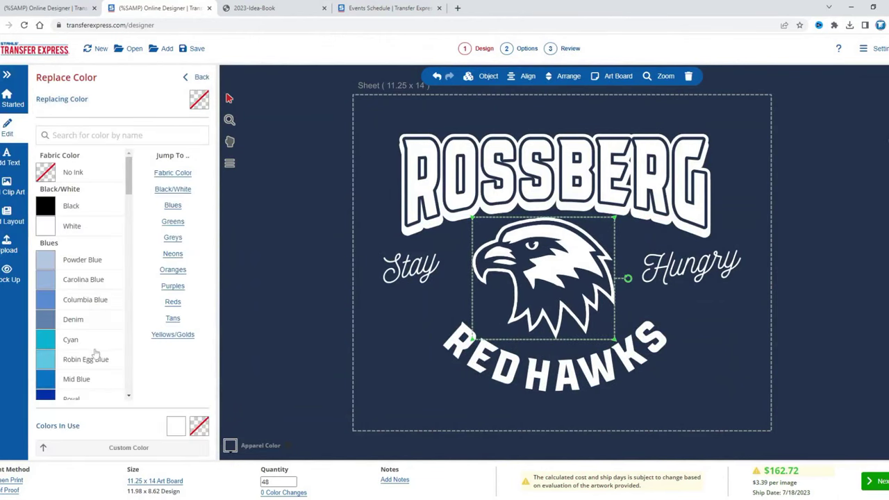
click(95, 380)
click(207, 98)
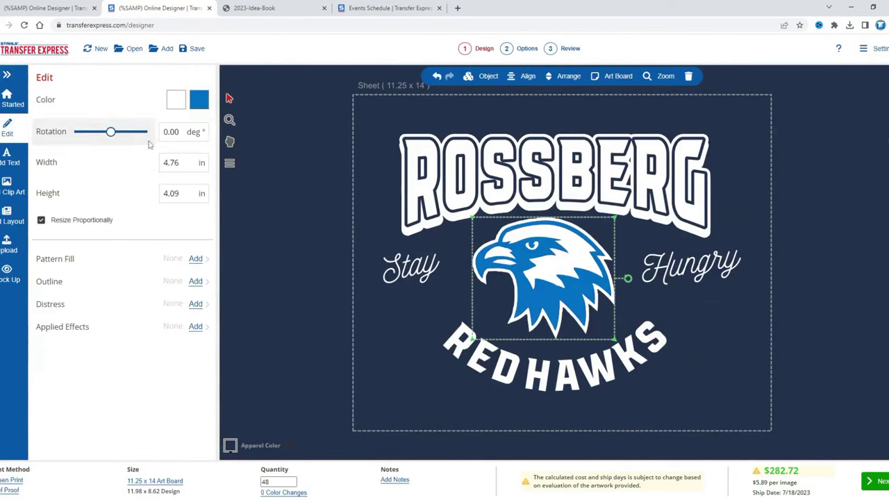
Step: Replace the fill color inside the hawk head's white outline with Rust
click(201, 99)
scroll(109, 311, down, 5)
scroll(110, 311, down, 10)
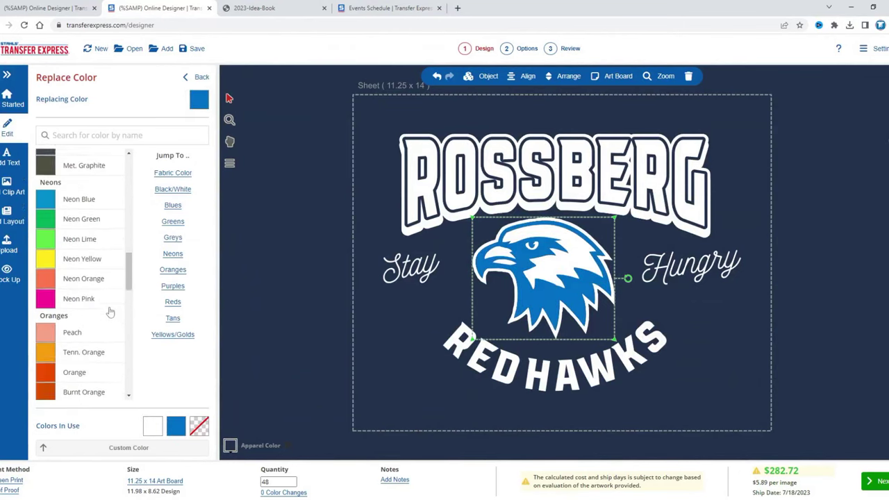
click(95, 300)
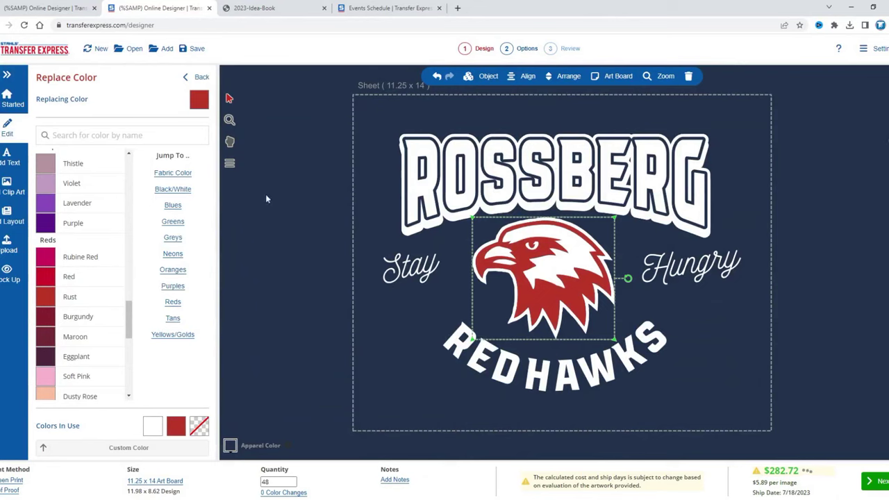
click(197, 78)
click(773, 277)
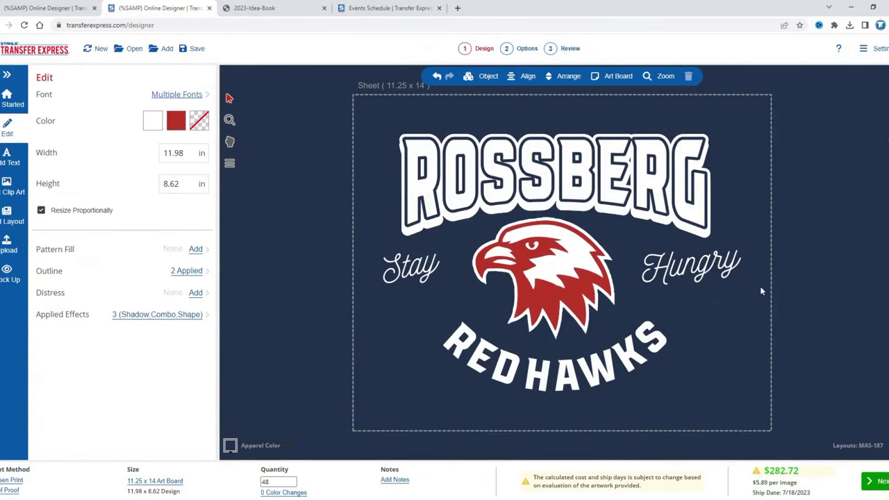
Step: Replace the No Ink outline color of the ROSSBERG text with the Rust already in use
click(600, 171)
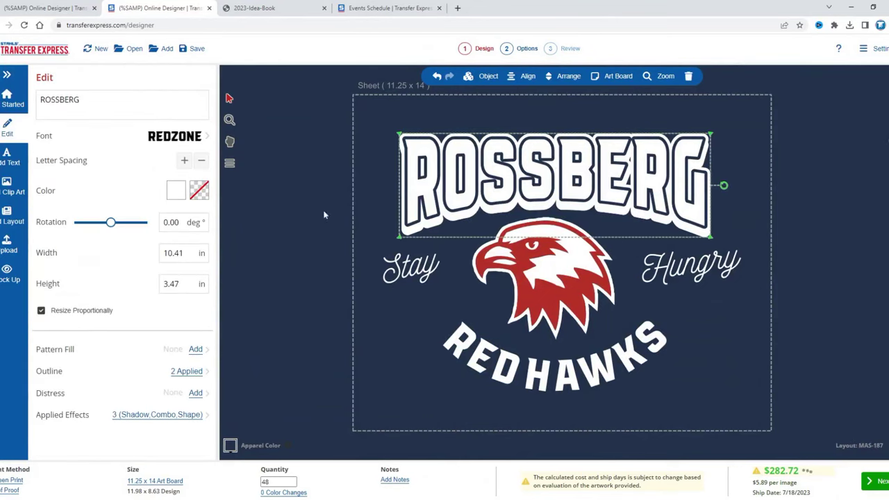
click(199, 190)
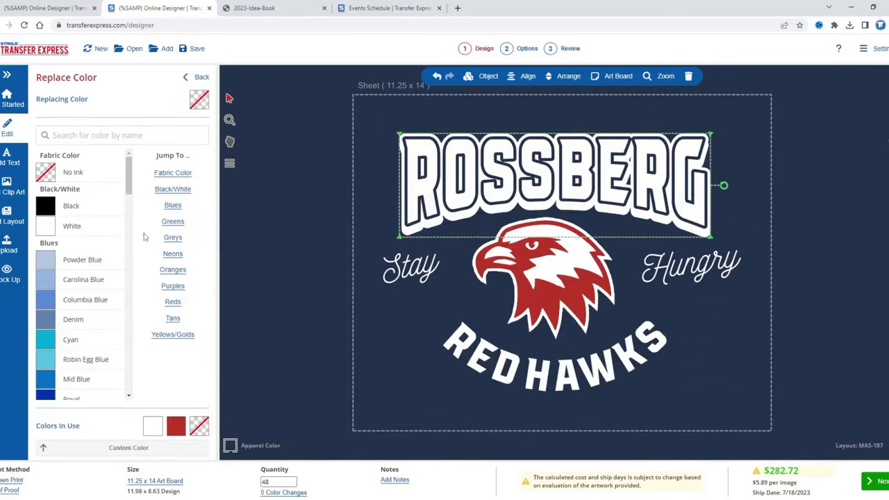
click(178, 427)
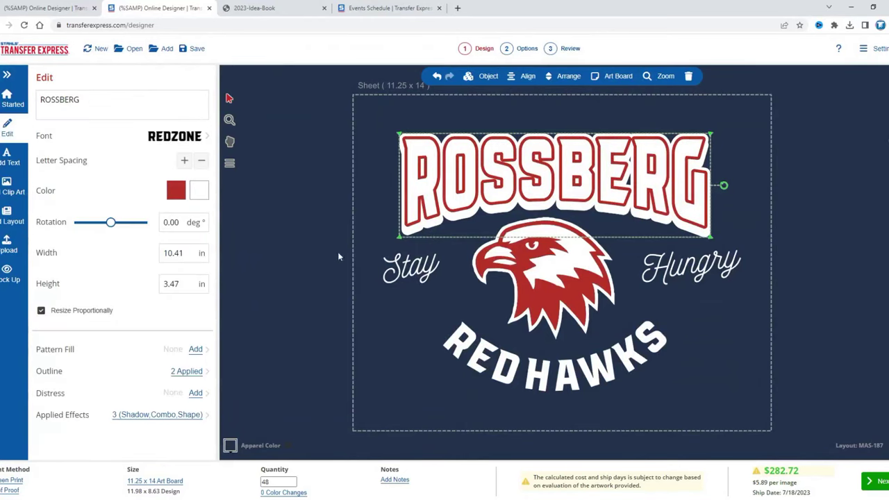
Step: Recolor the words Stay and Hungry together from white to the Rust already in use
click(413, 268)
shift+click(729, 273)
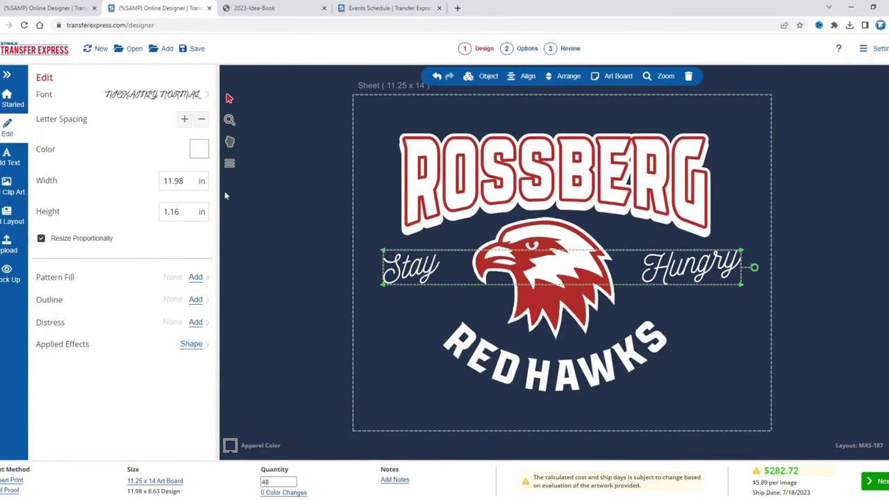
click(199, 148)
click(176, 426)
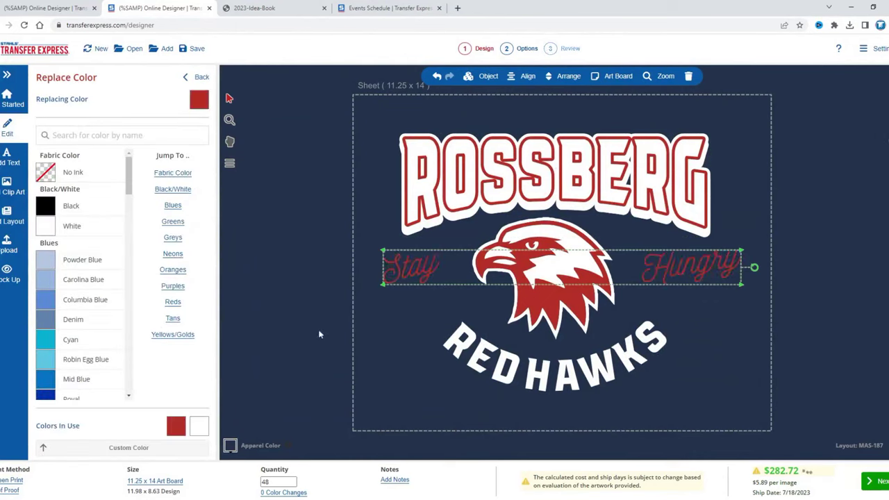
click(201, 77)
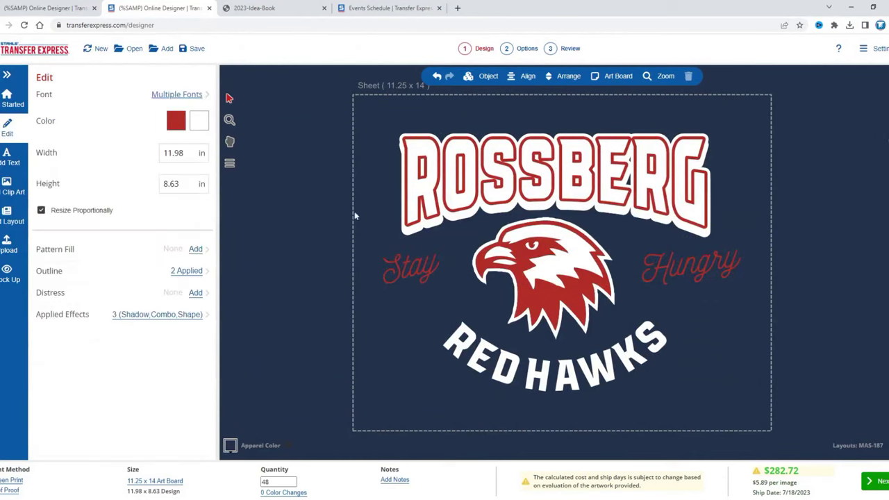
Step: Mock up the recolored design on the black football shirt, raised to the chest and slightly smaller
click(8, 275)
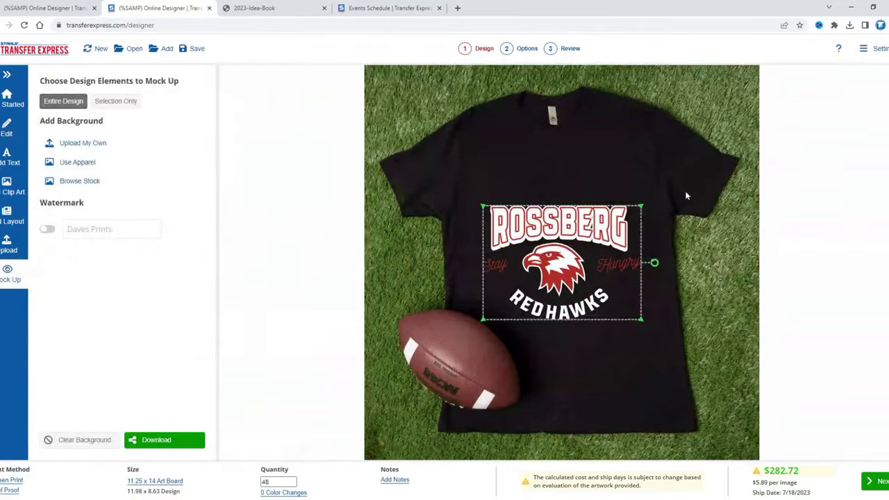
drag(568, 274, 569, 226)
drag(643, 276, 629, 263)
click(600, 312)
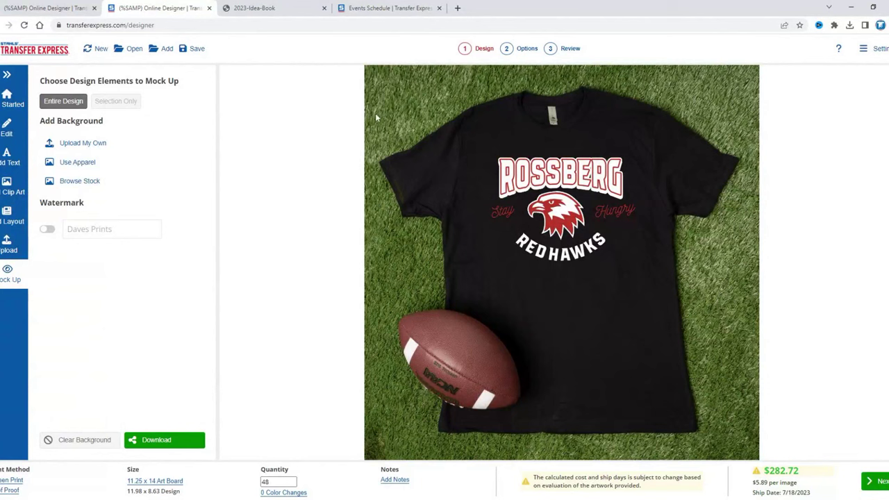
click(708, 283)
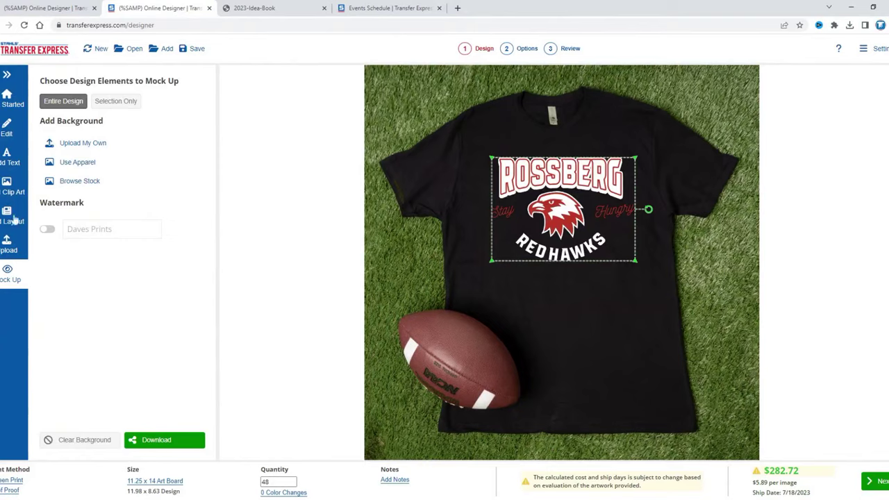
Step: Return to the design, resize the whole artwork to 9 in wide, and move it to the art board's upper-left corner
click(6, 100)
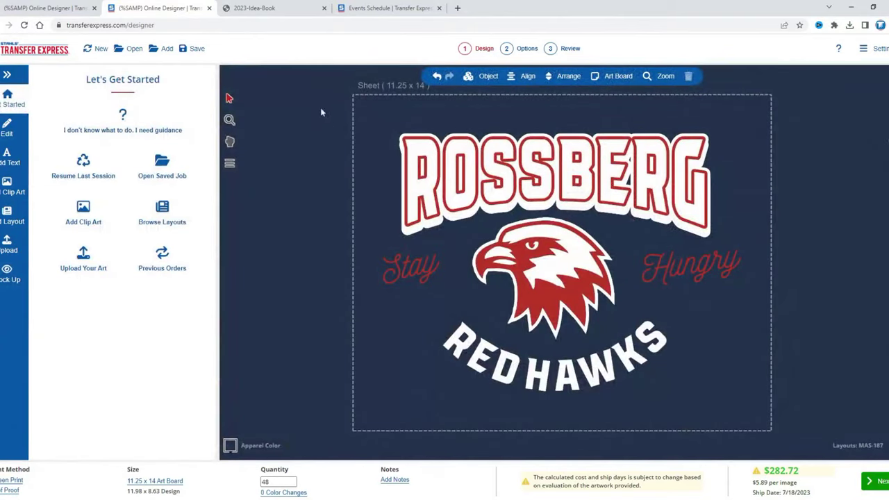
drag(794, 441, 331, 222)
click(174, 153)
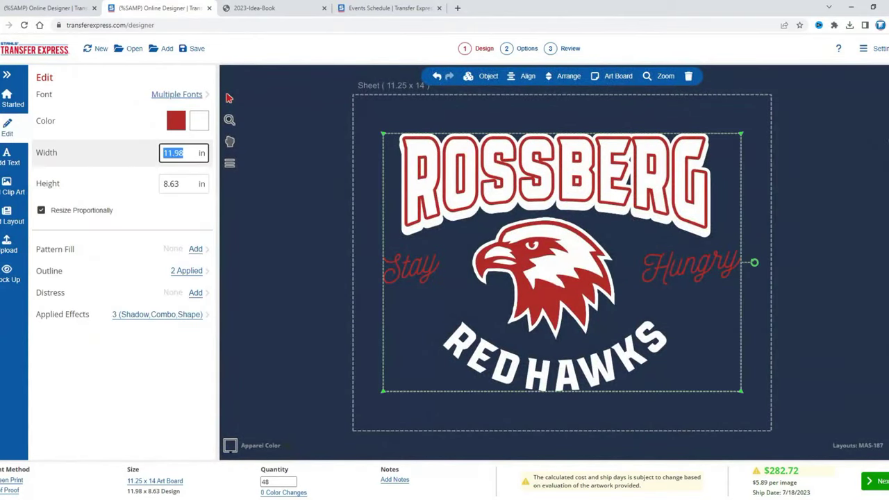
text(9)
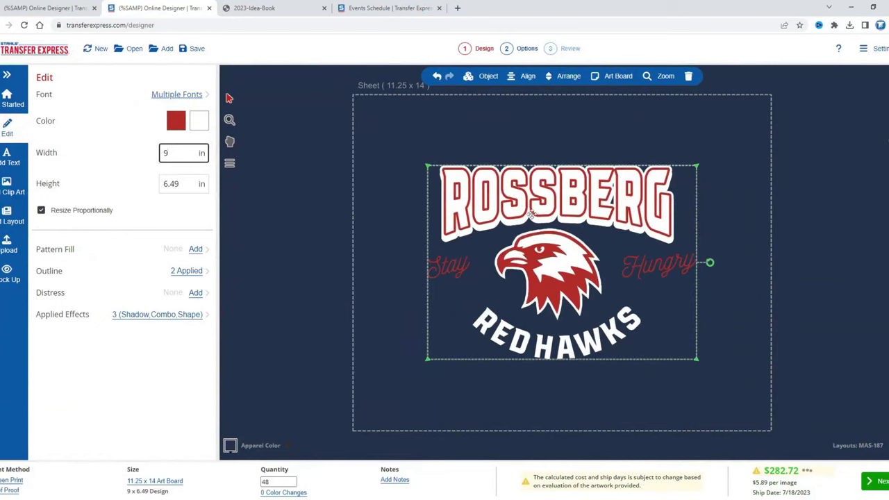
key(Return)
drag(645, 209, 671, 211)
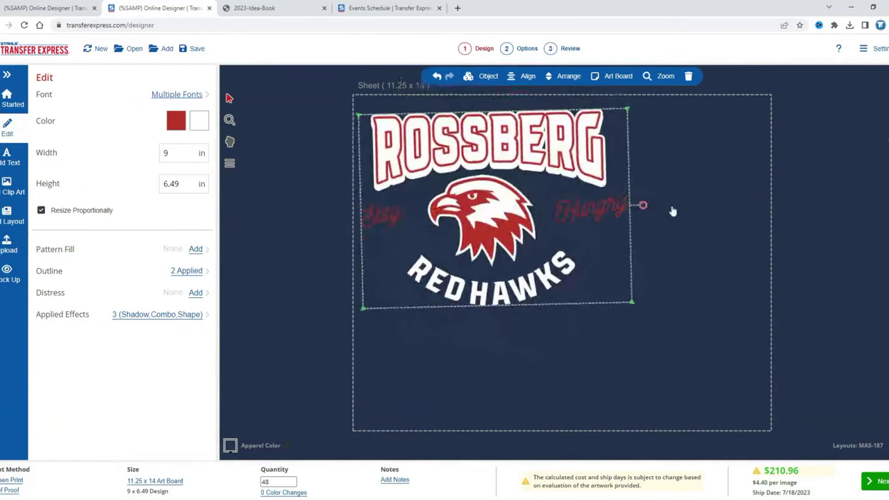
Step: Switch the art board to portrait and move the whole design up to its upper edge
click(617, 77)
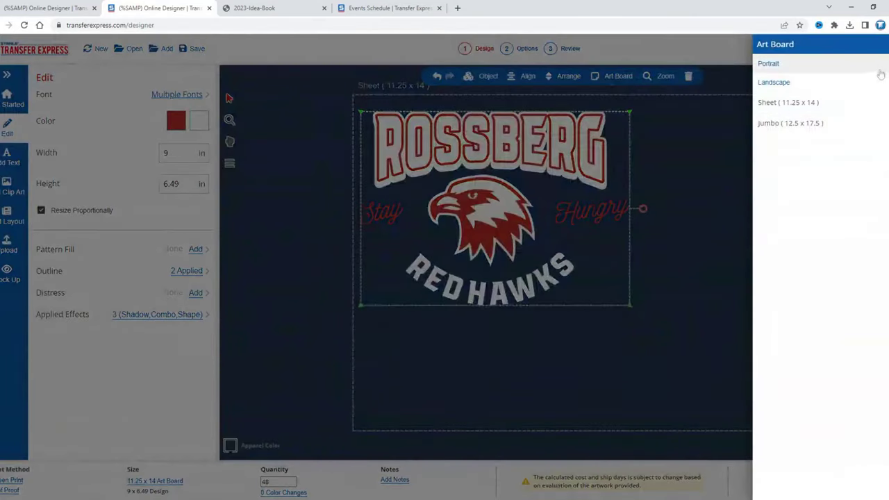
click(768, 63)
click(684, 141)
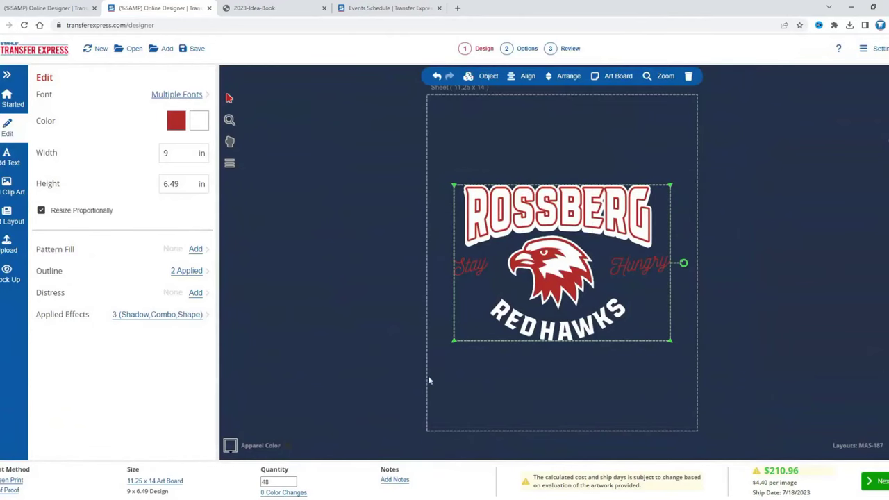
drag(575, 286, 573, 192)
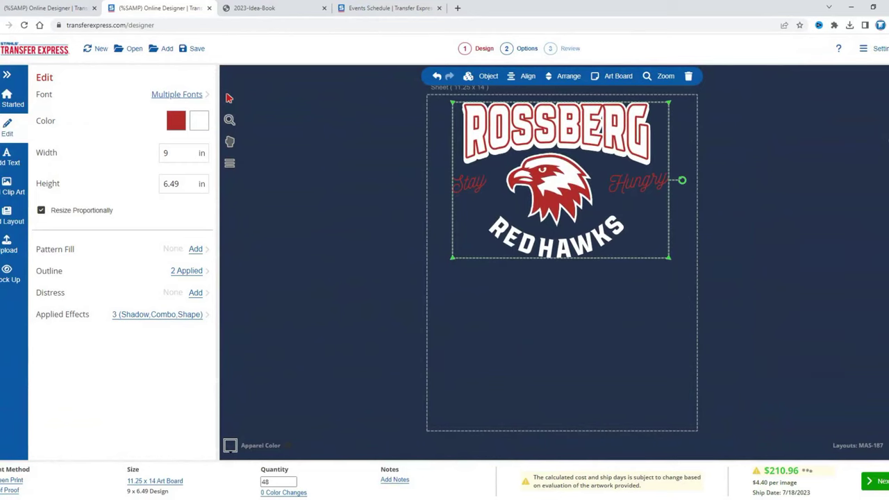